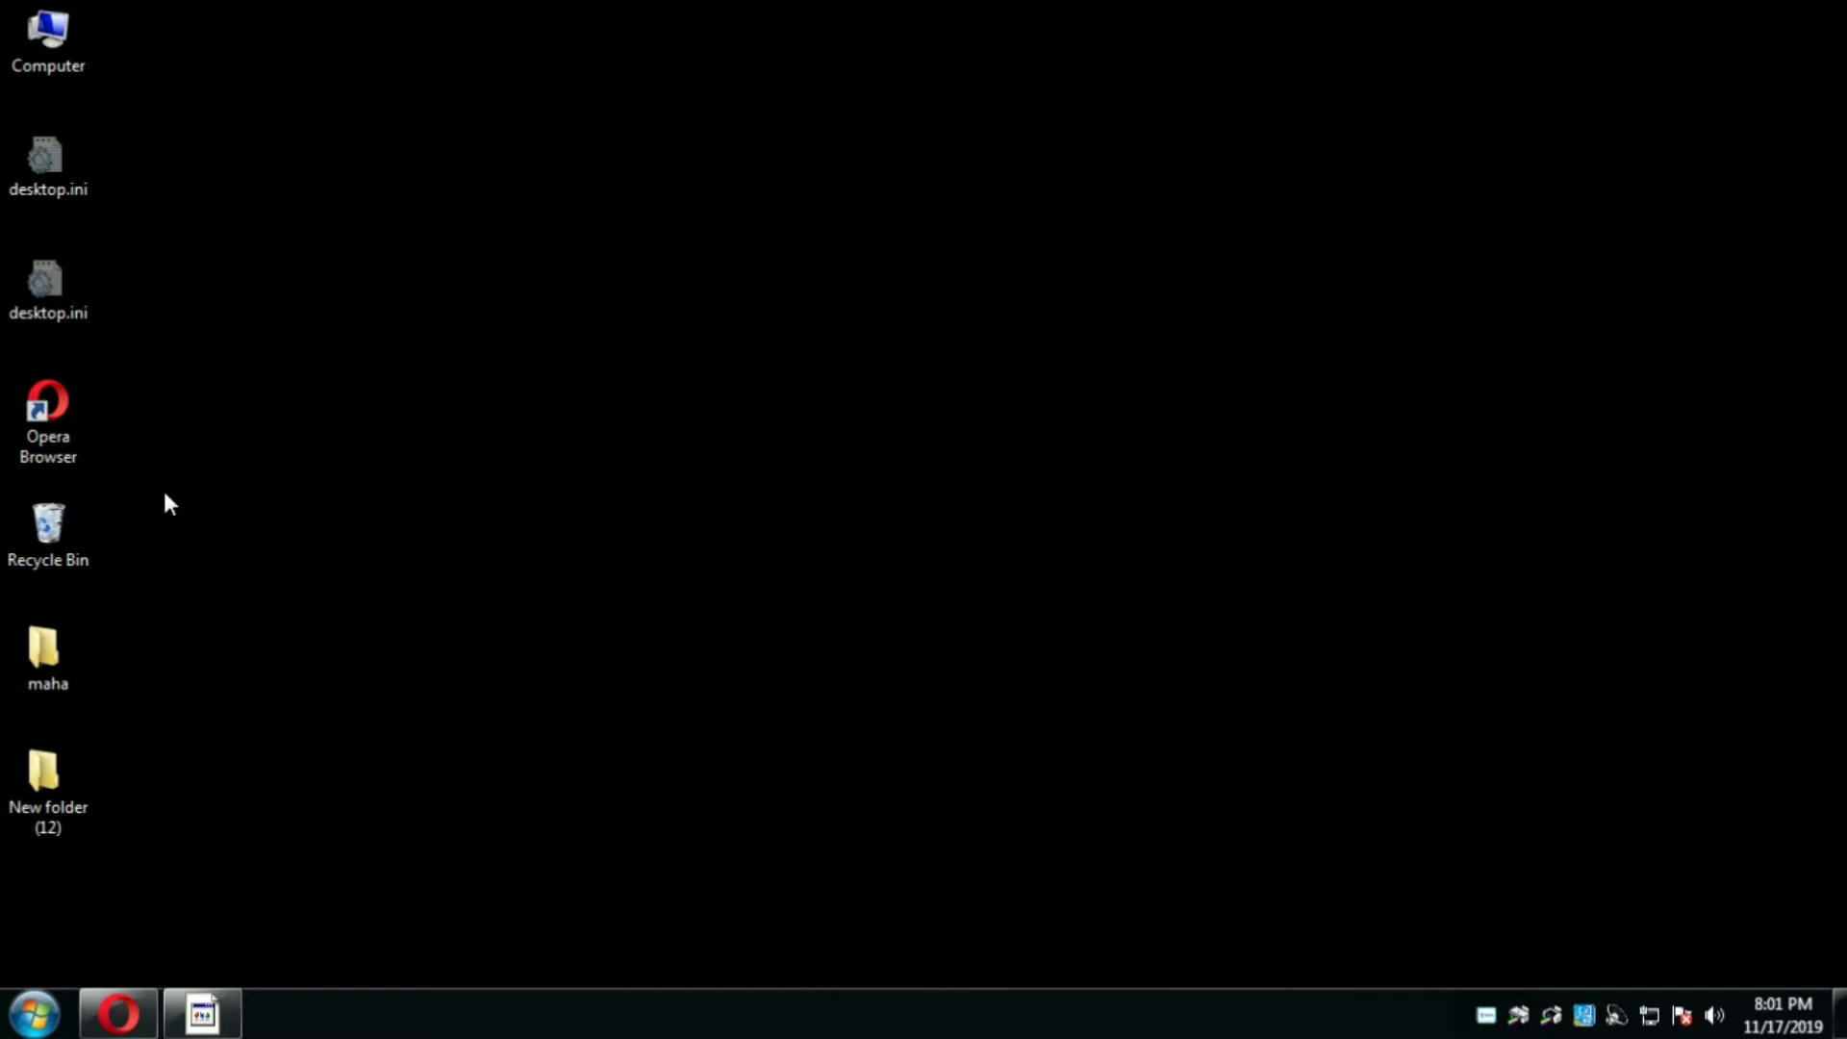
- Open the Opera browser, search Google for "power iso" and open the official PowerISO download page
double_click(55, 458)
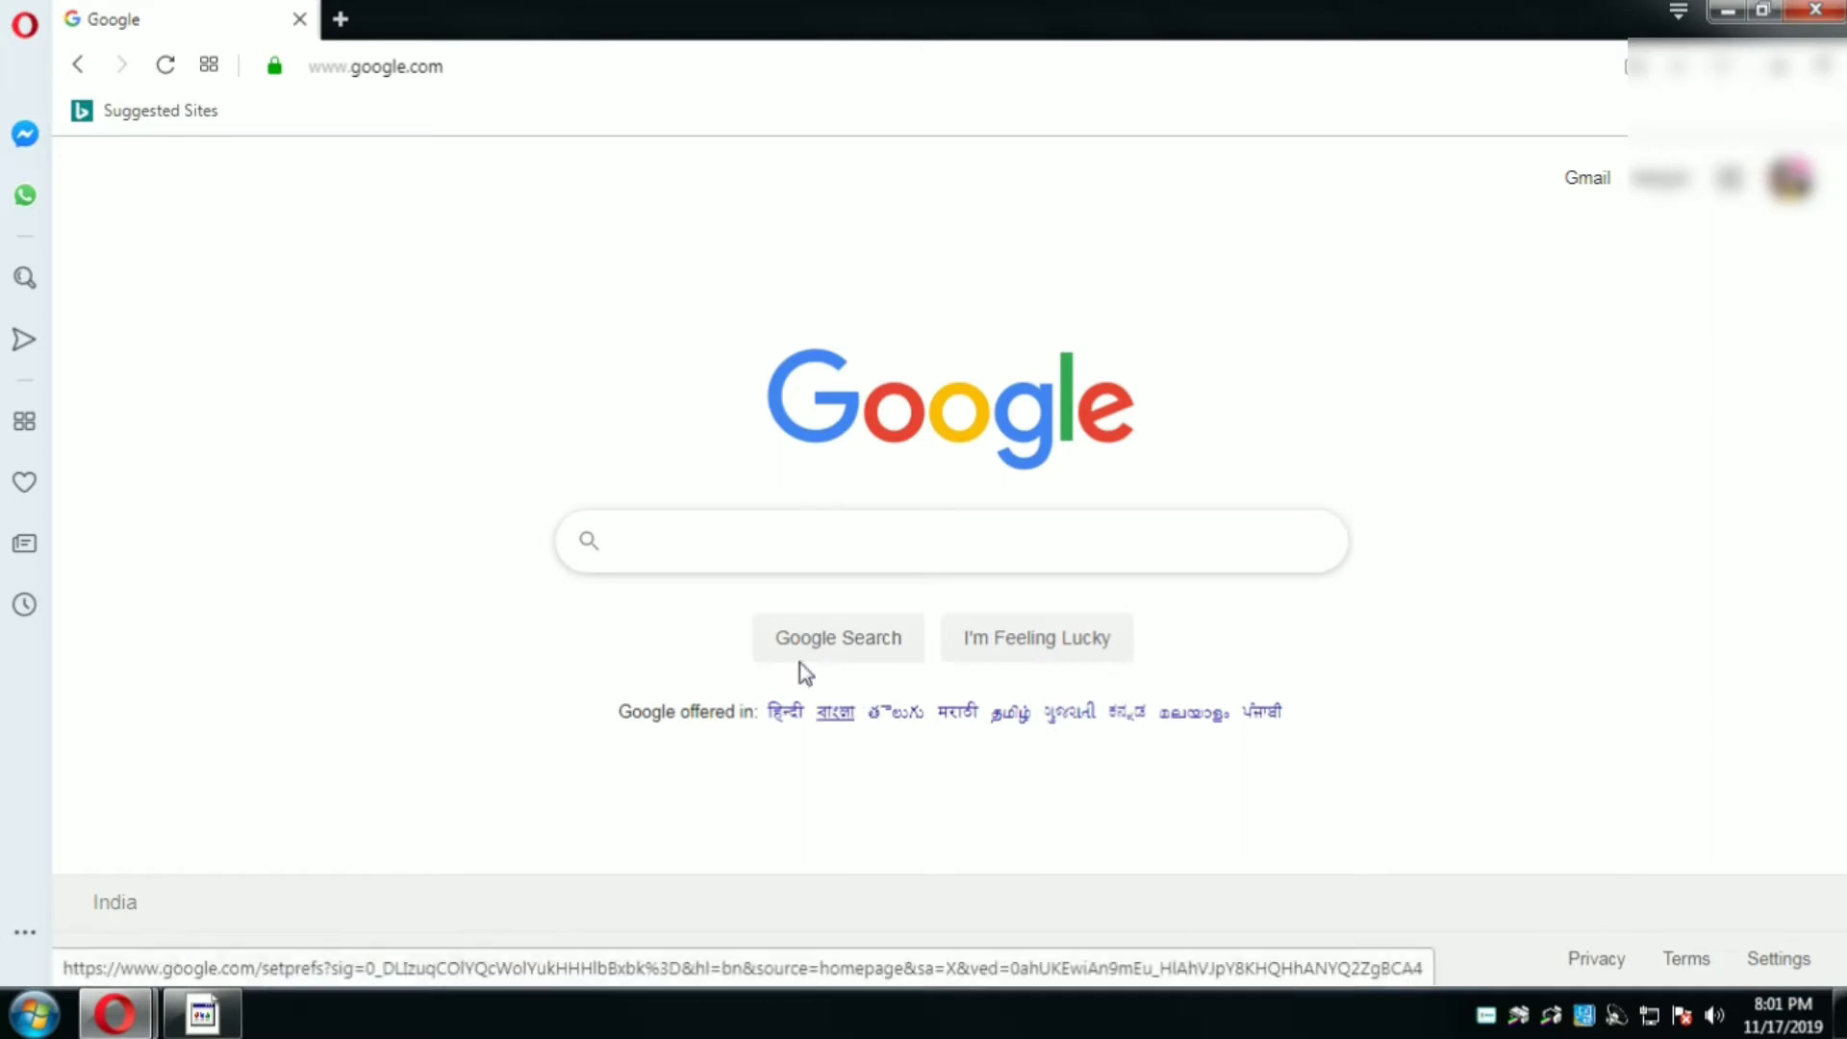
text(p)
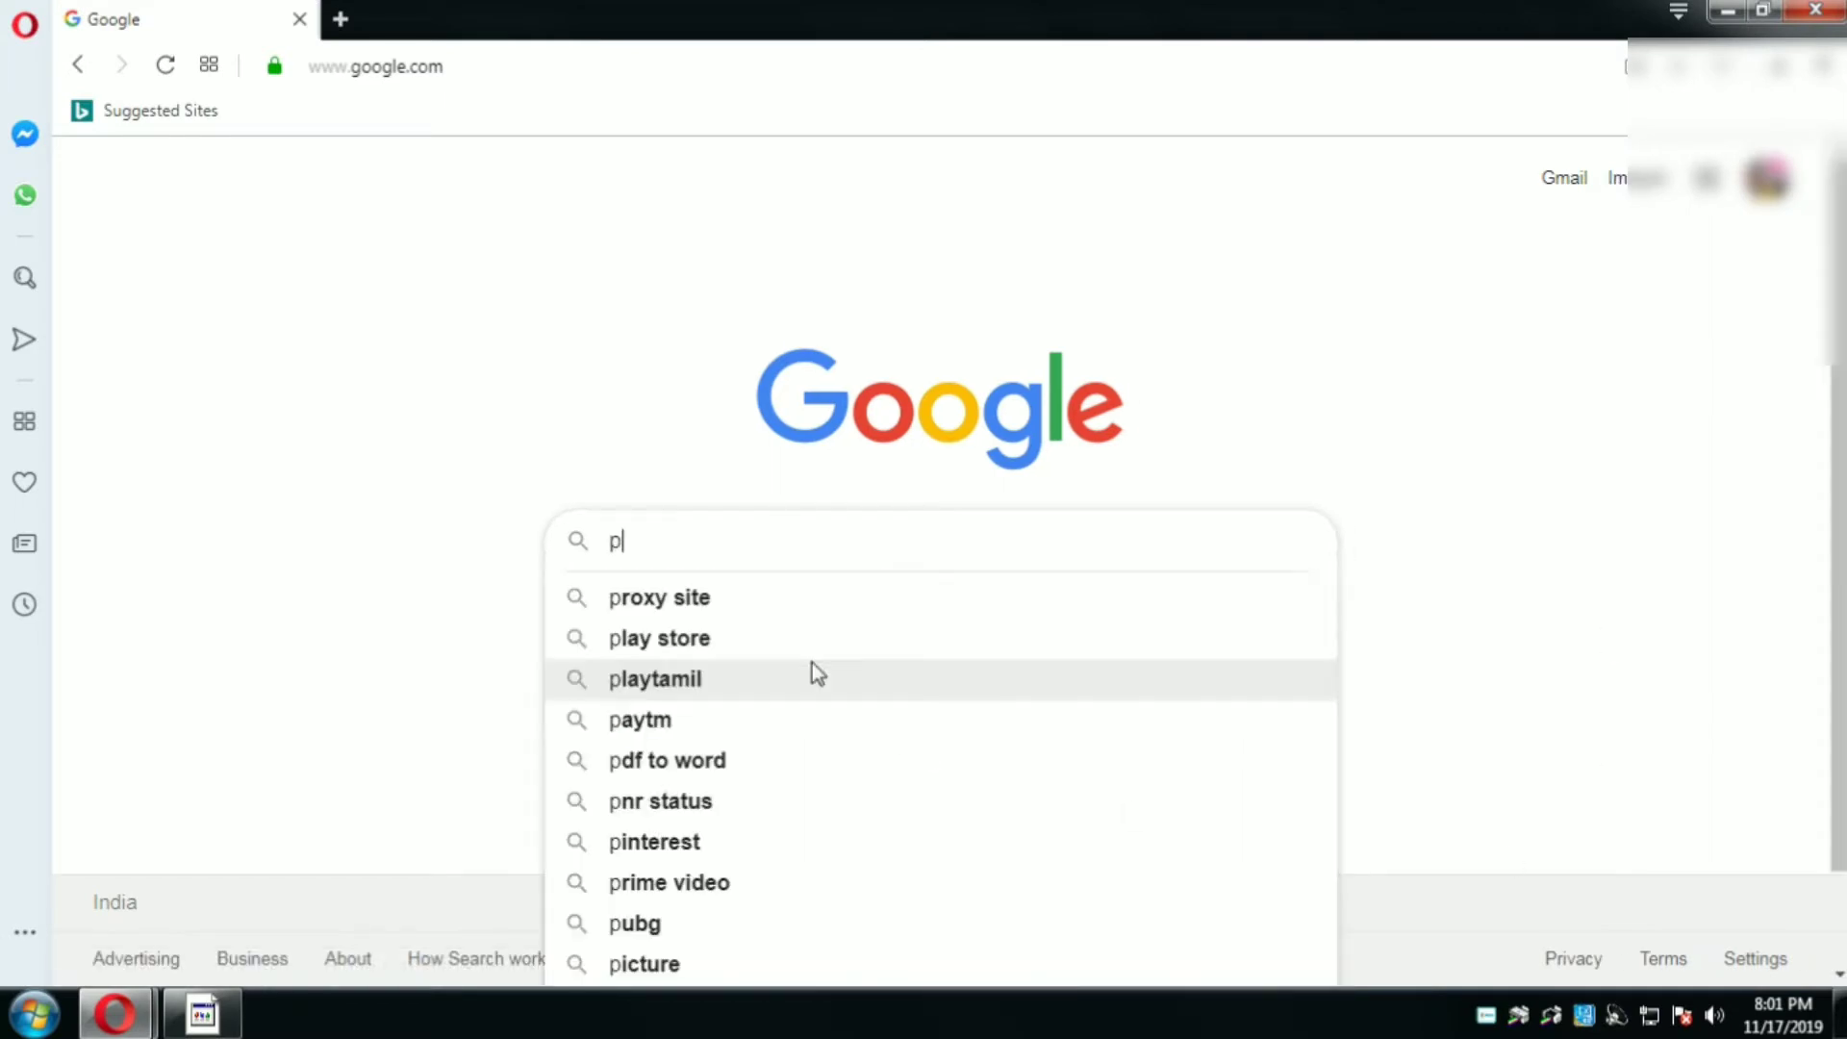
text(ower)
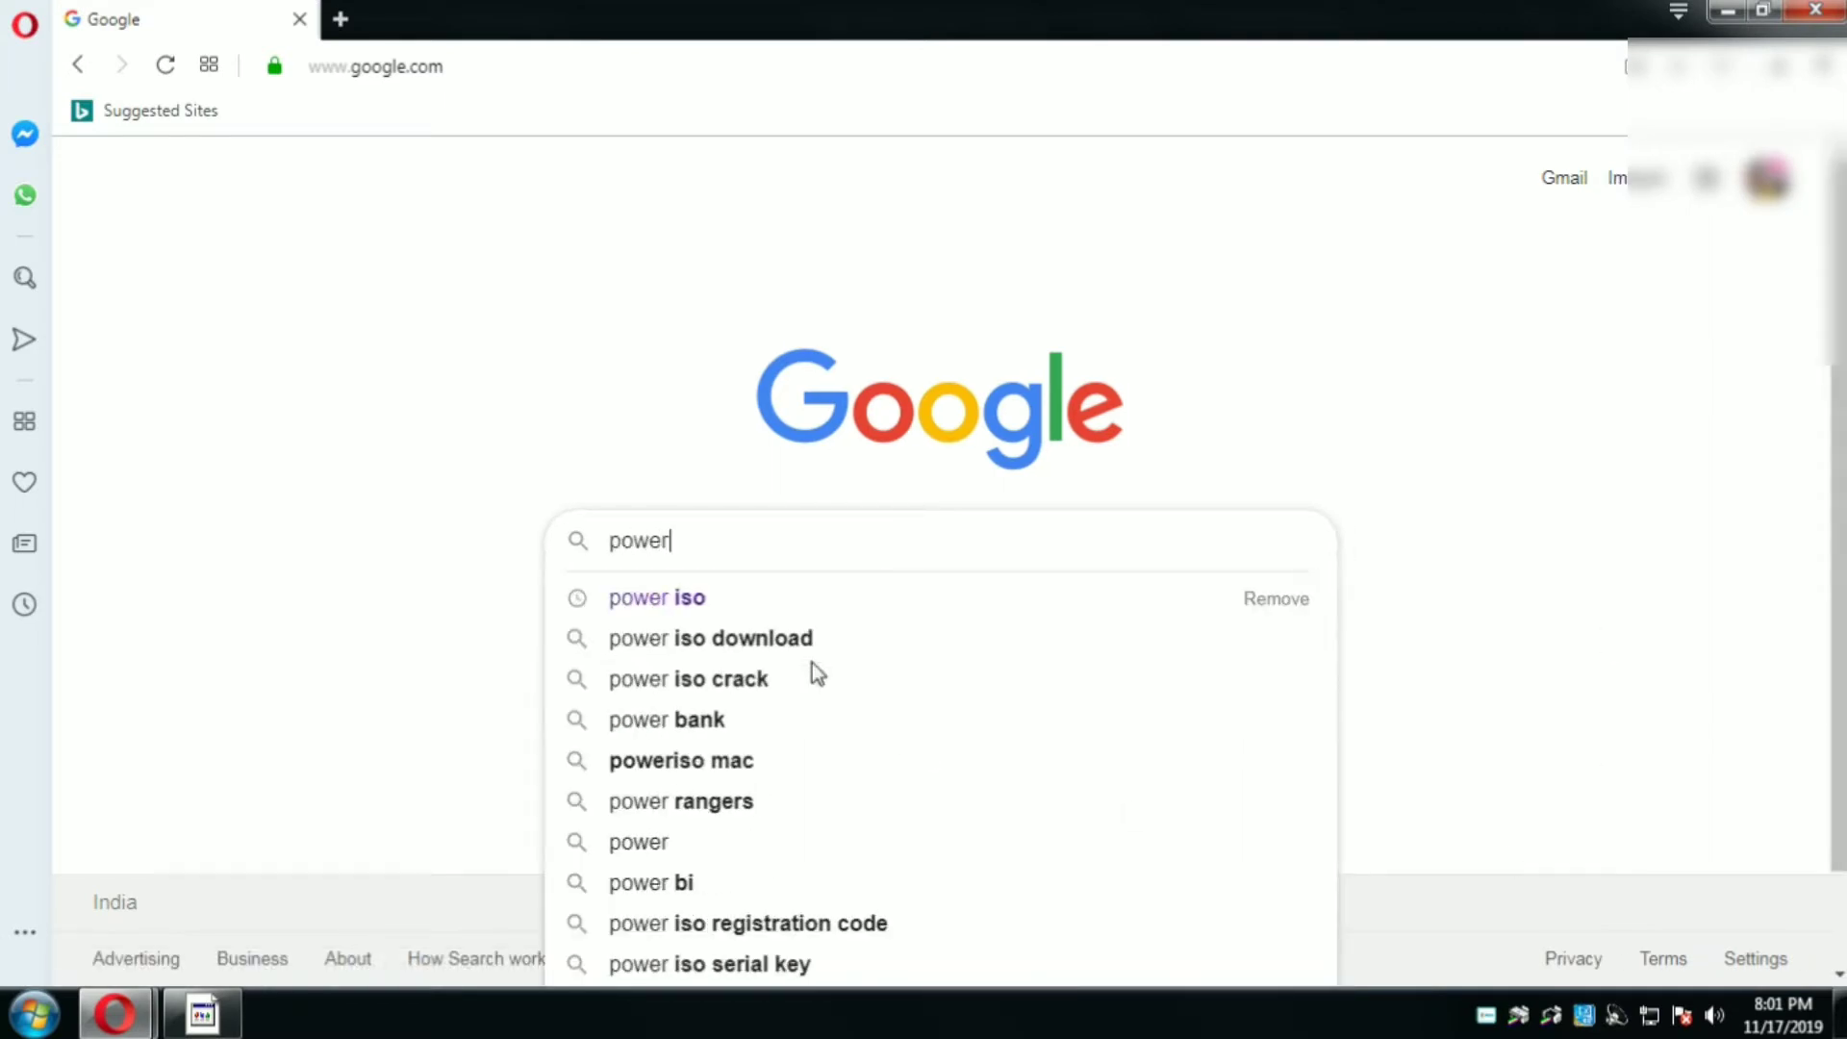
click(726, 604)
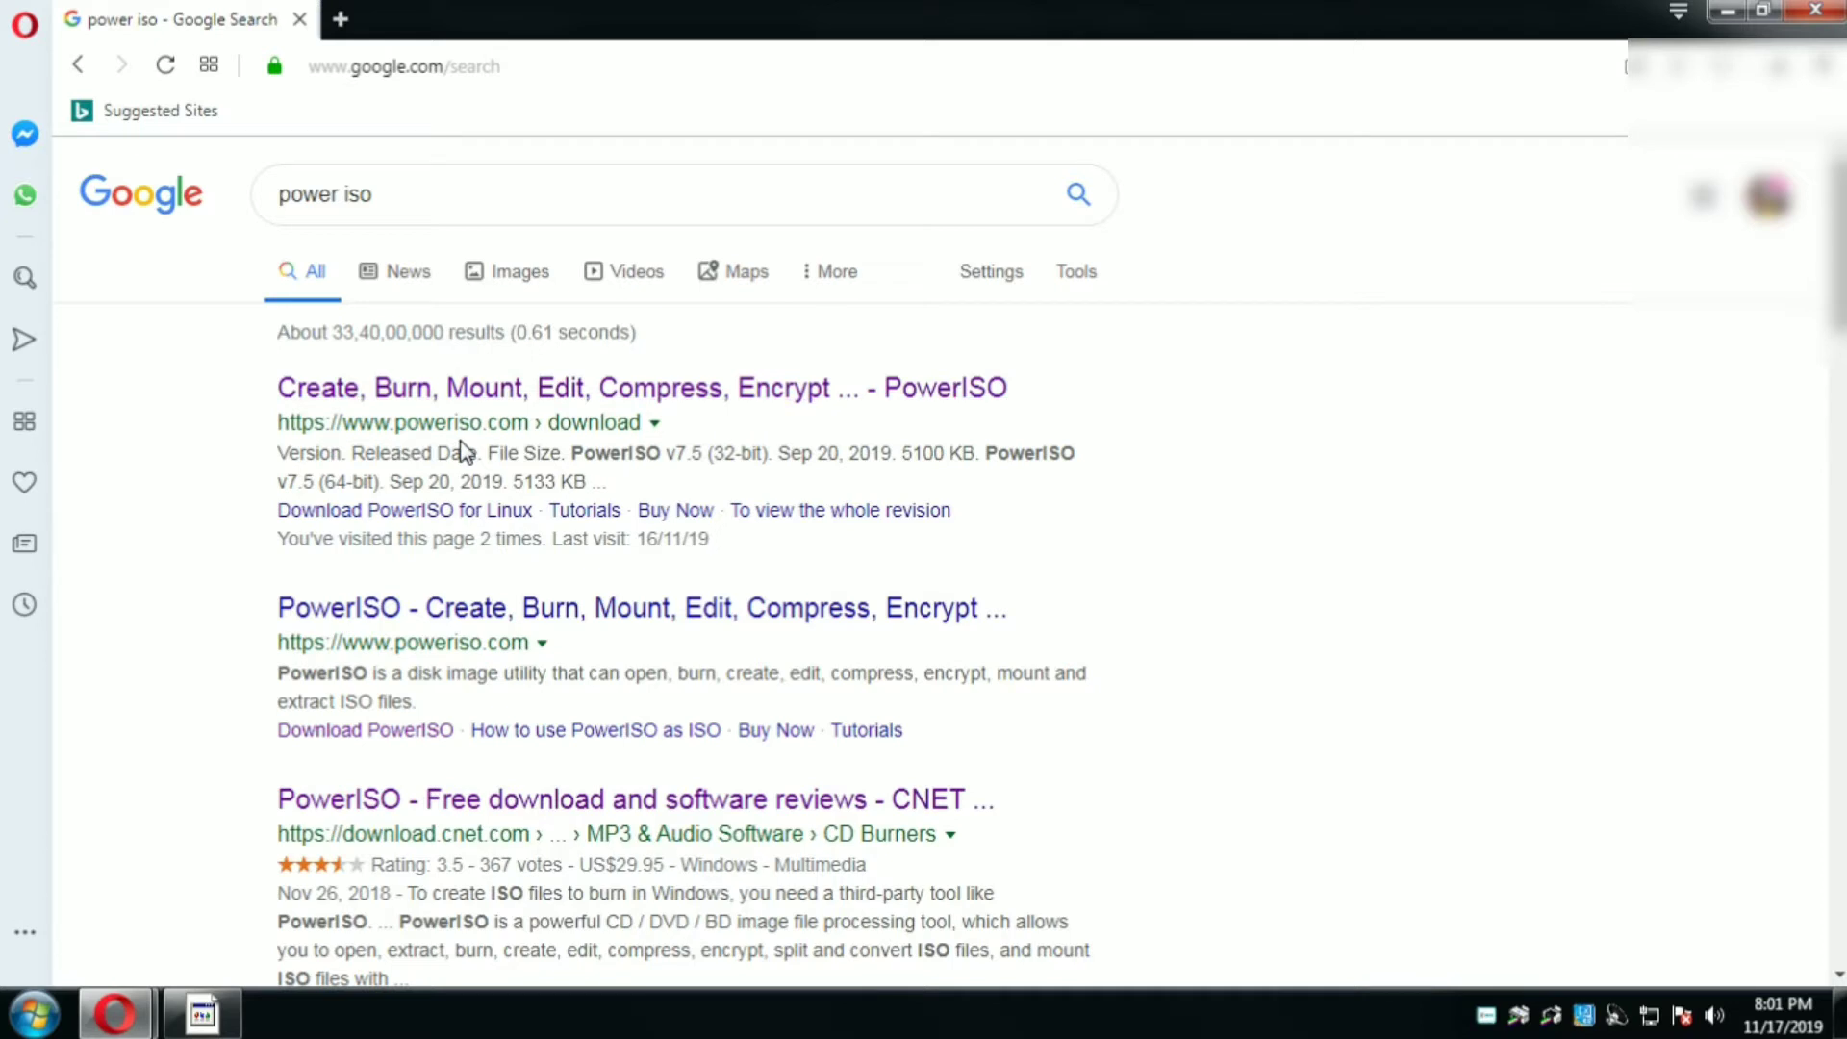
click(472, 391)
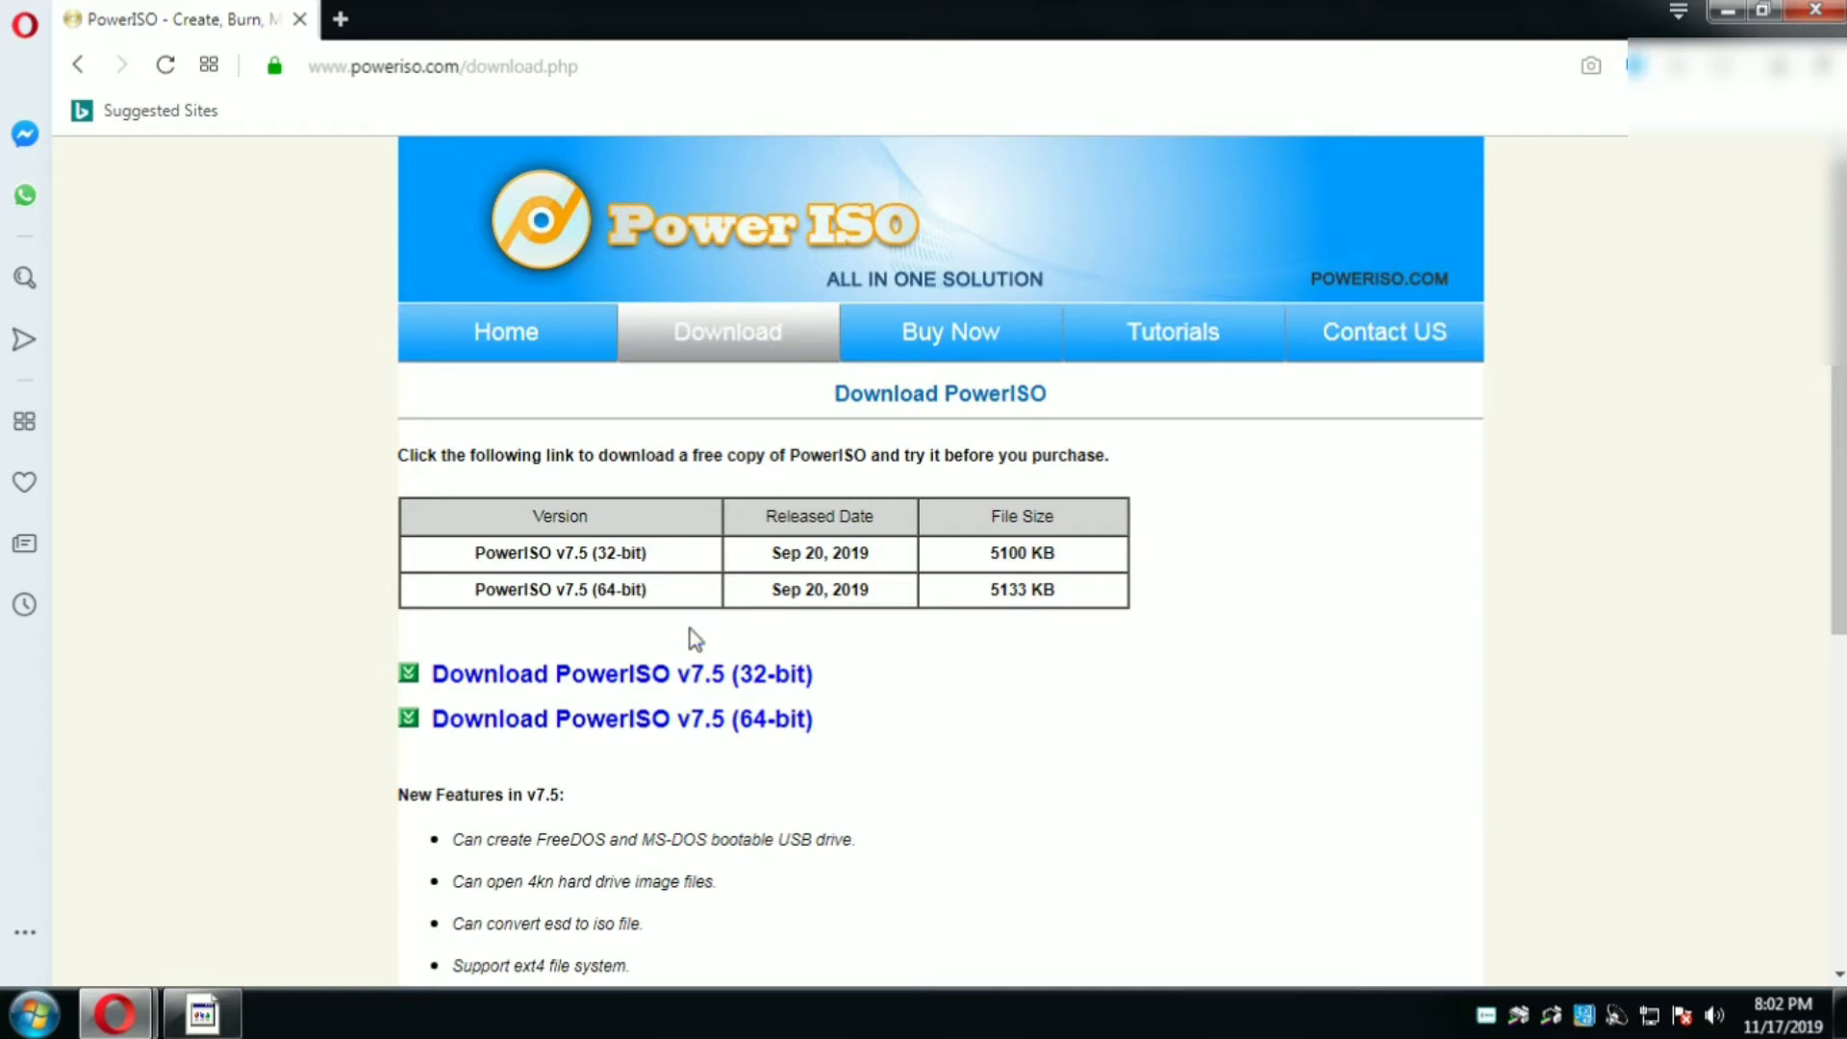
- Download the 32-bit PowerISO v7.5 installer to the Desktop as PowerISO7.exe and minimize the browser
click(648, 681)
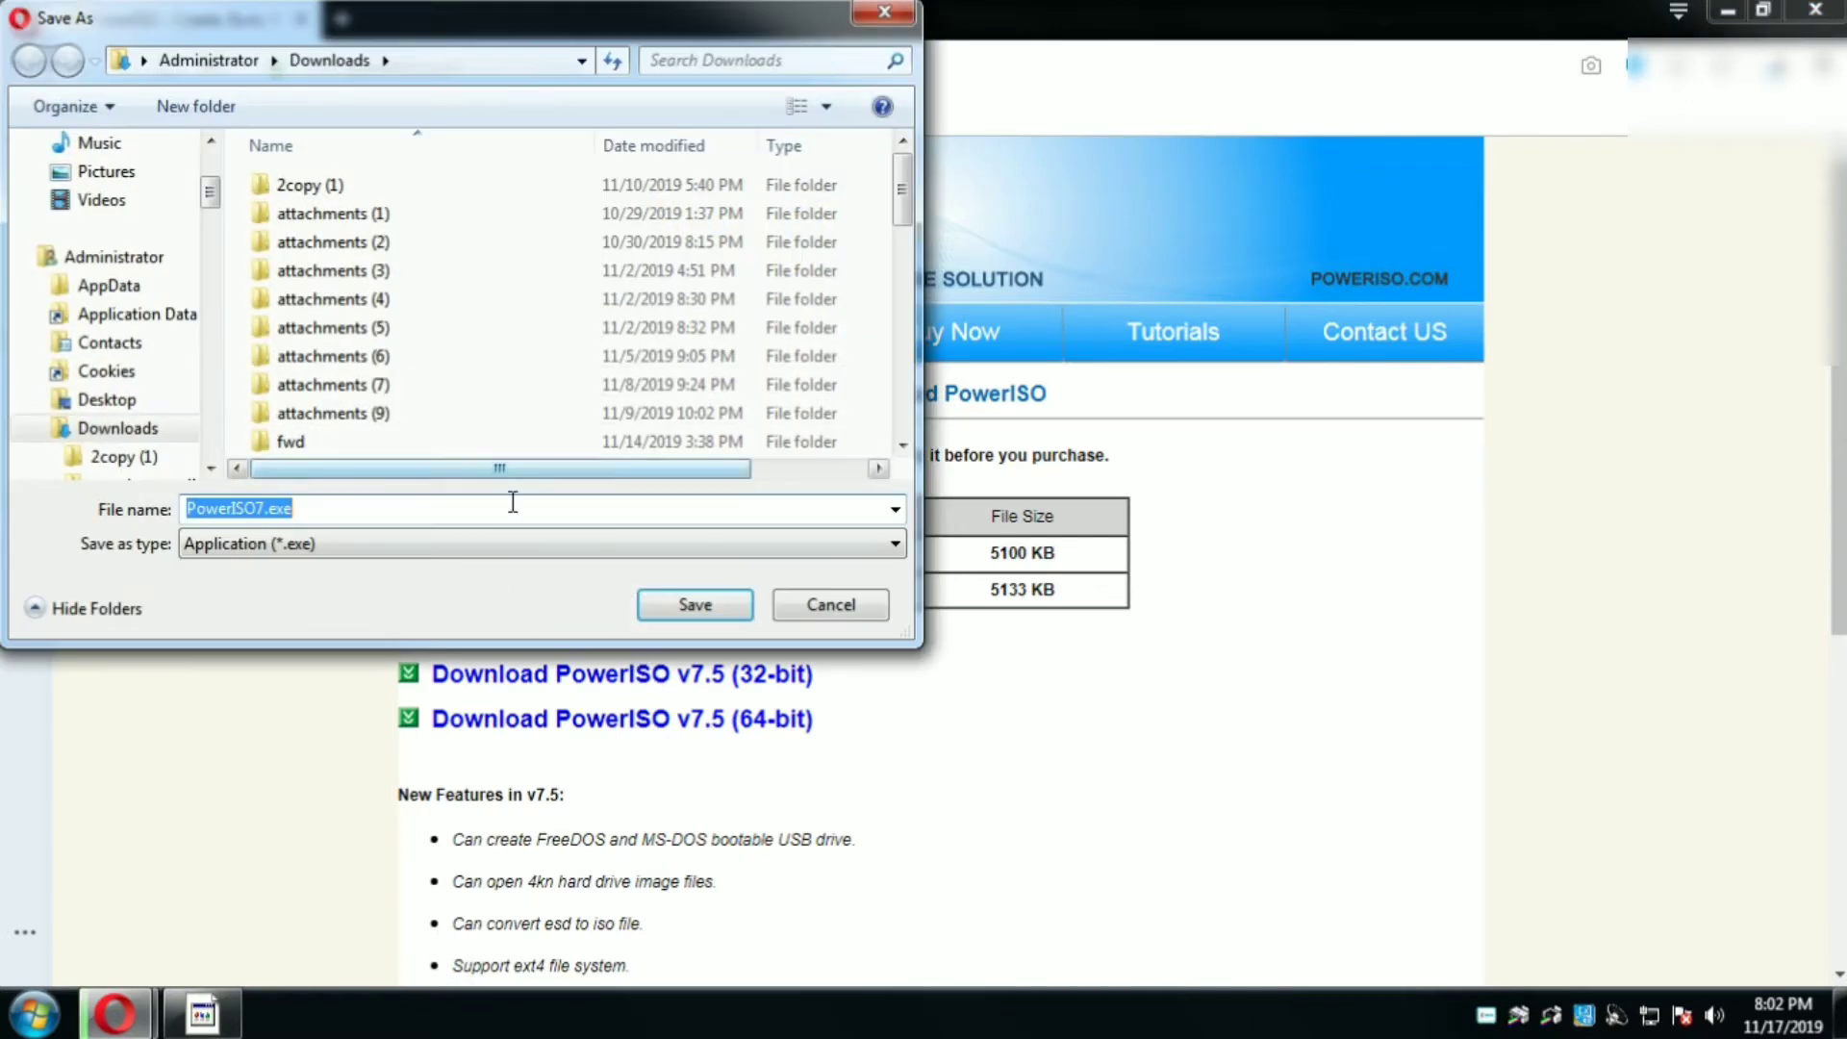
drag(208, 201, 207, 180)
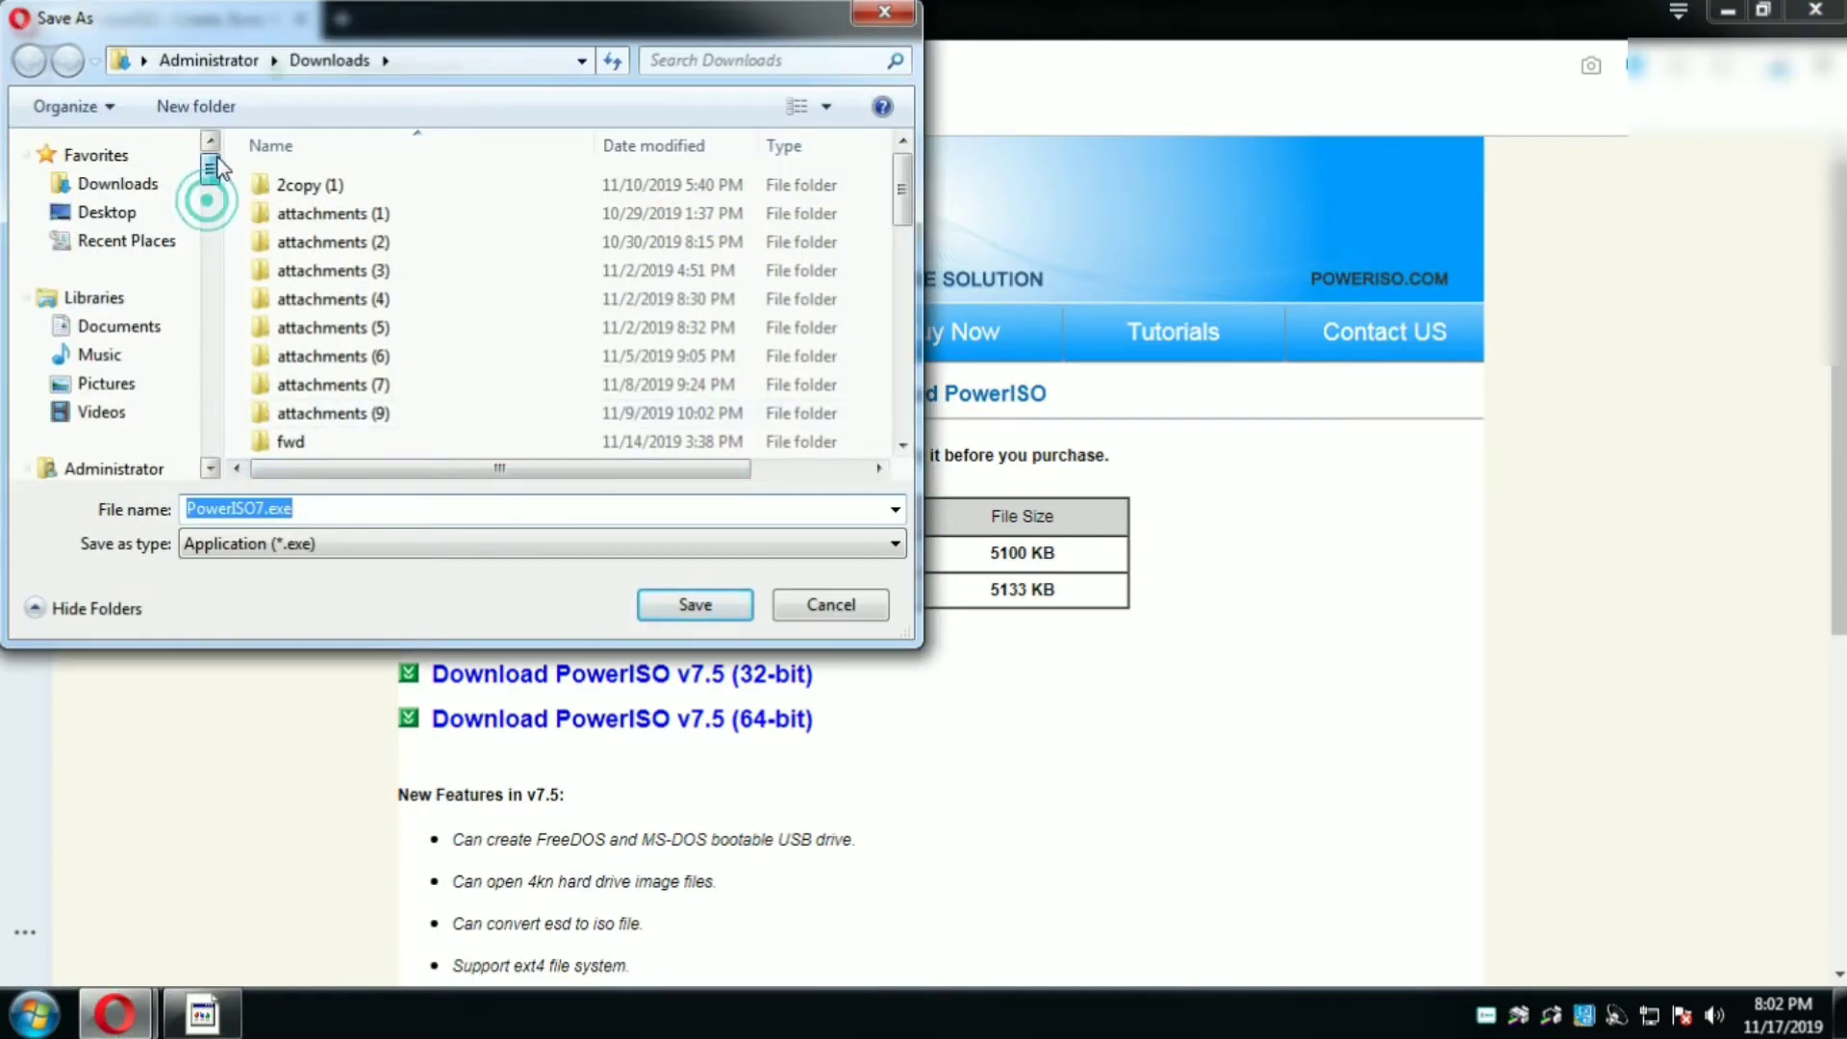
click(140, 217)
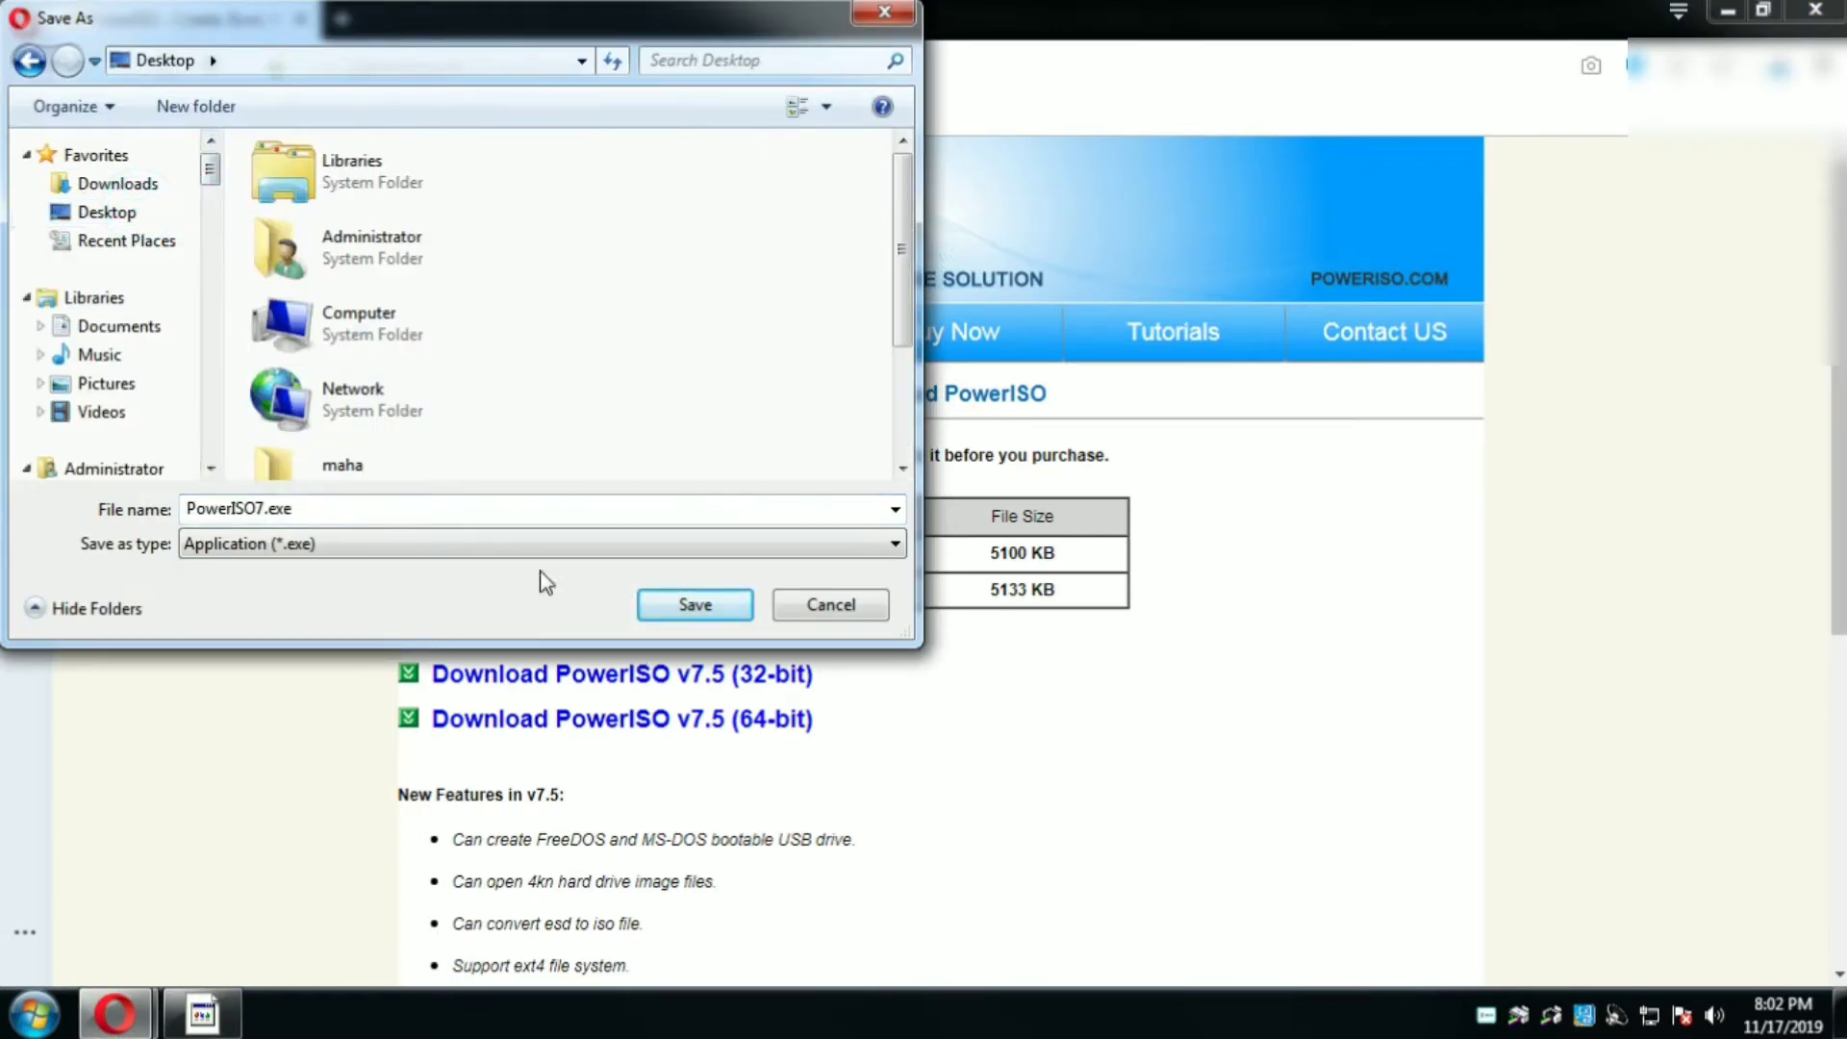
click(706, 614)
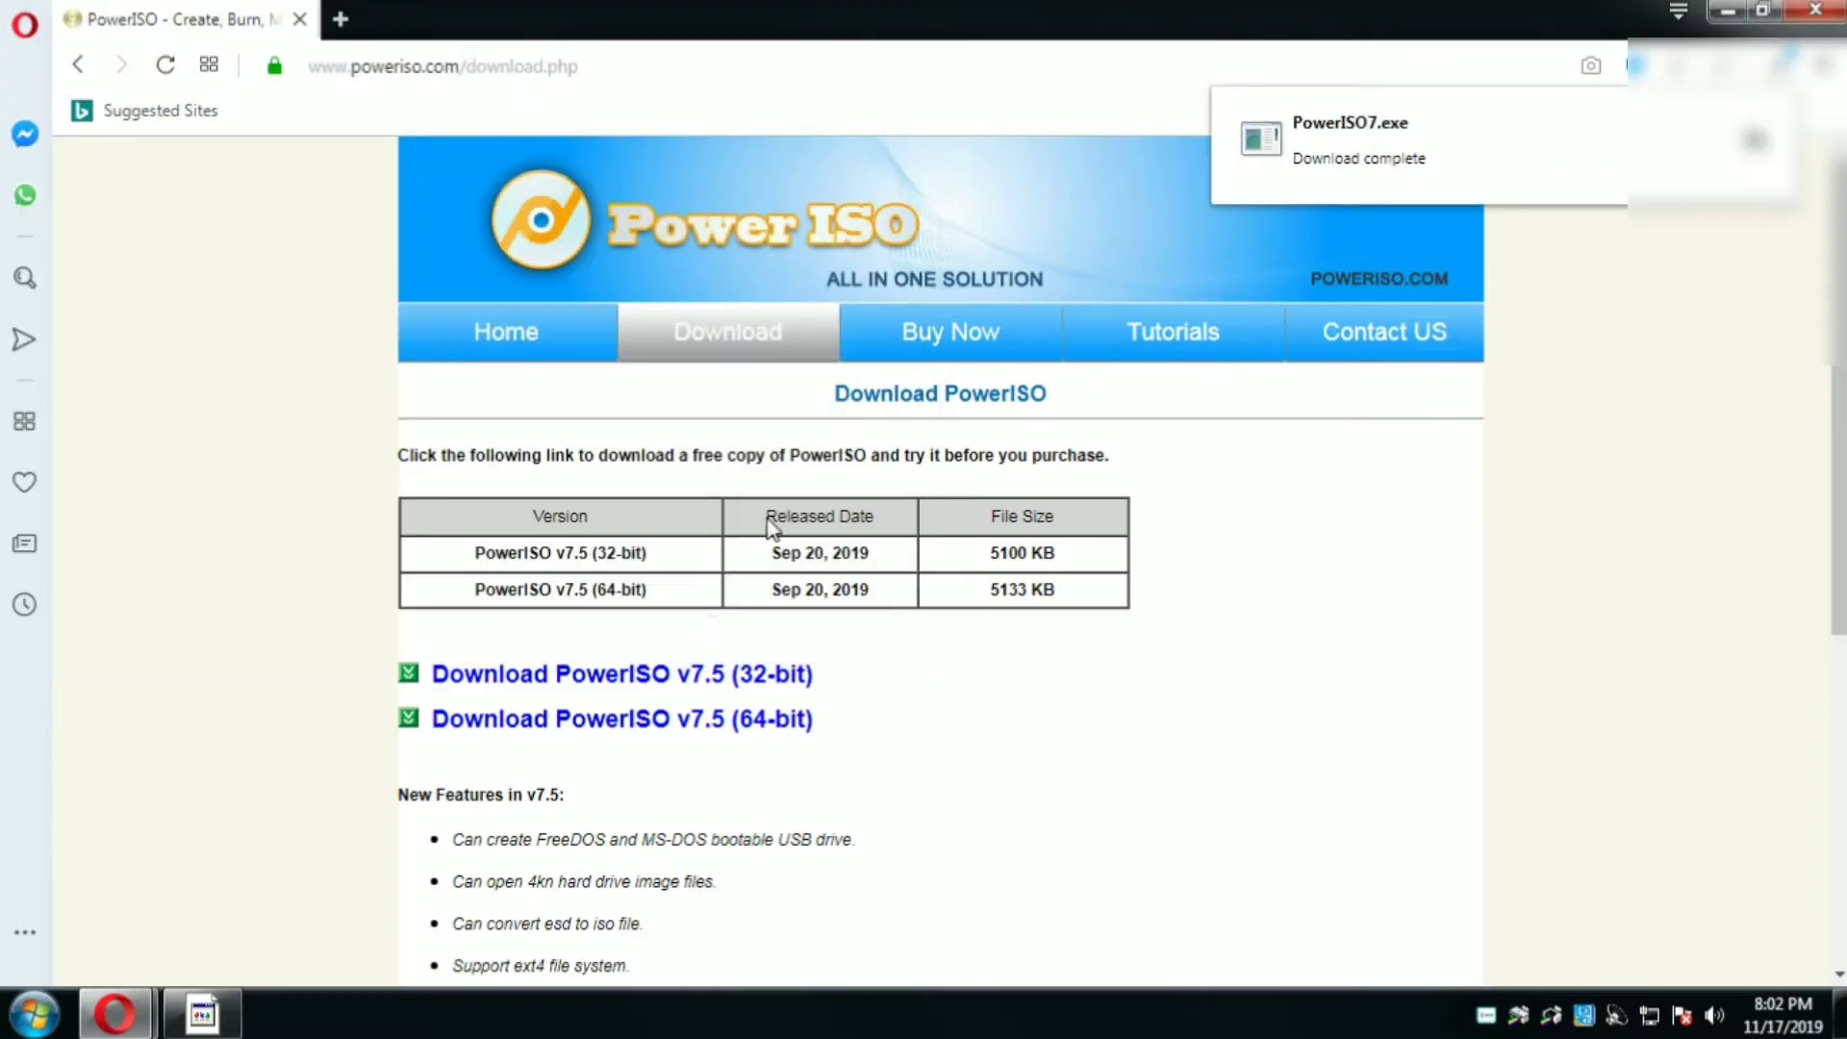
click(1729, 12)
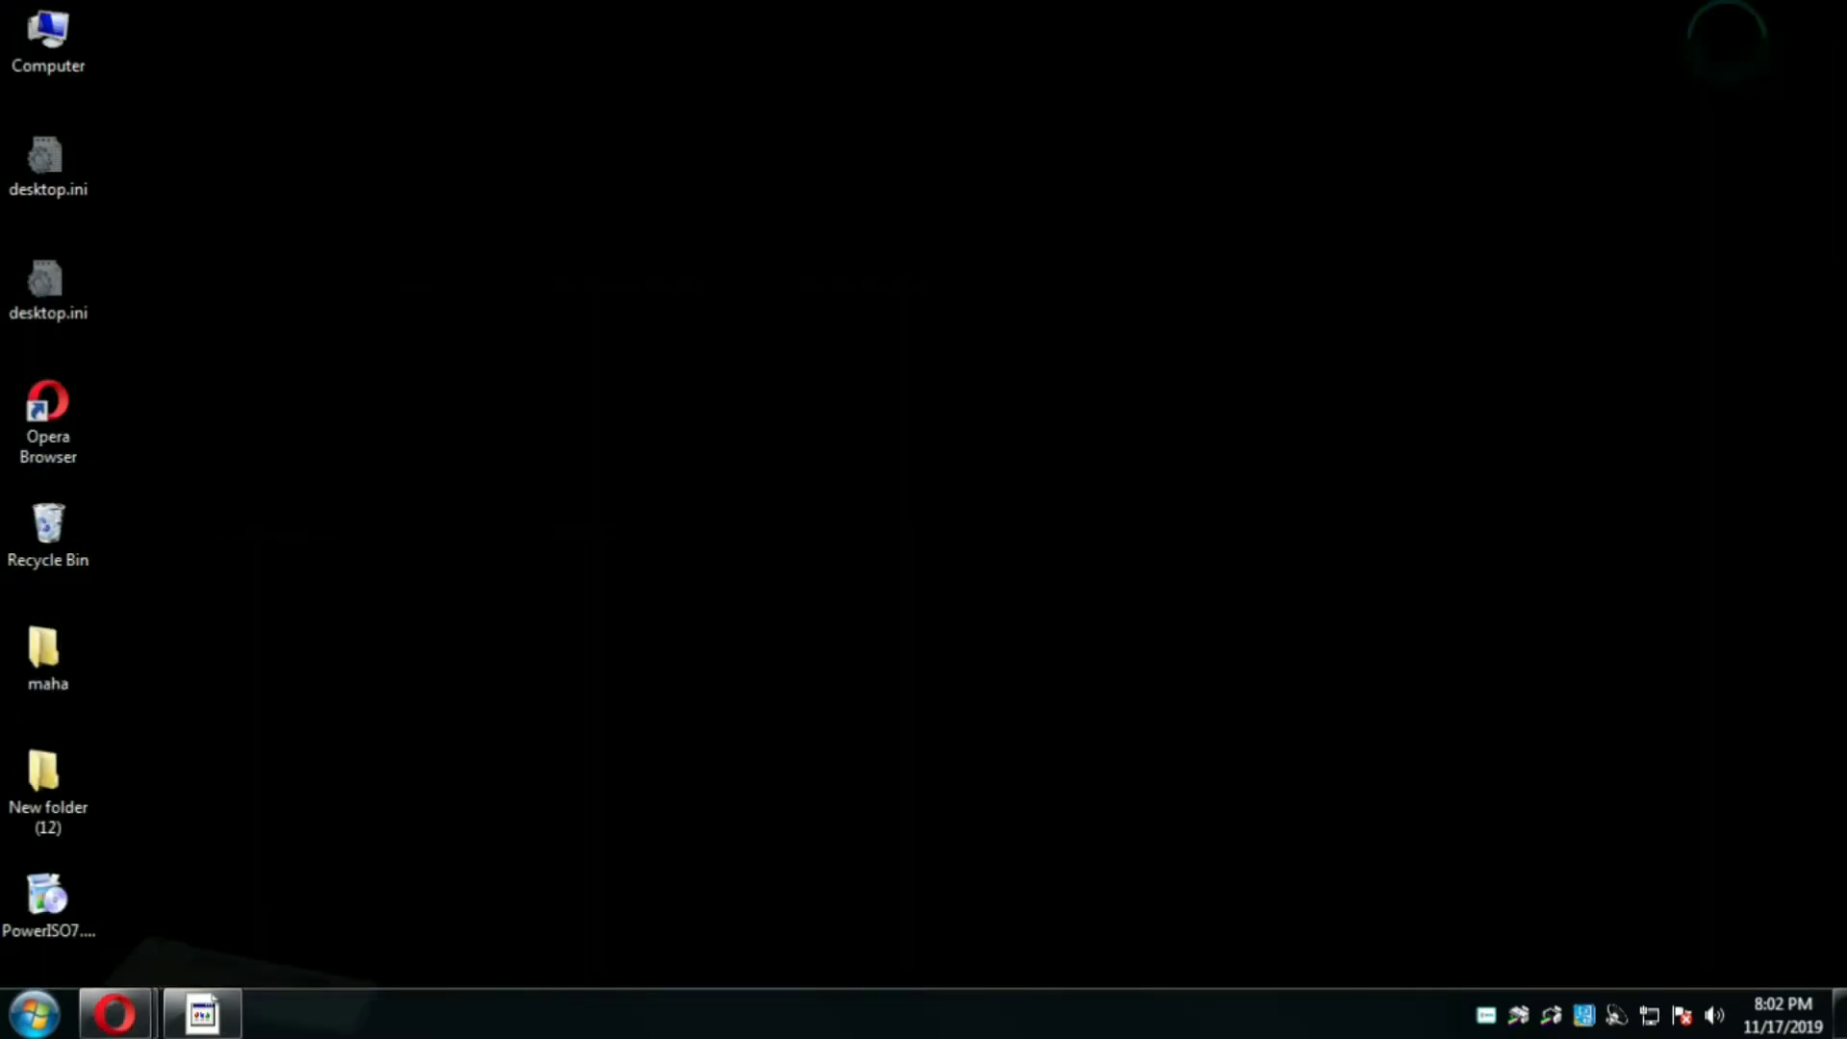
- Run PowerISO7.exe, accept the license agreement and install PowerISO 7.5 with the Yahoo default search option deselected
double_click(29, 927)
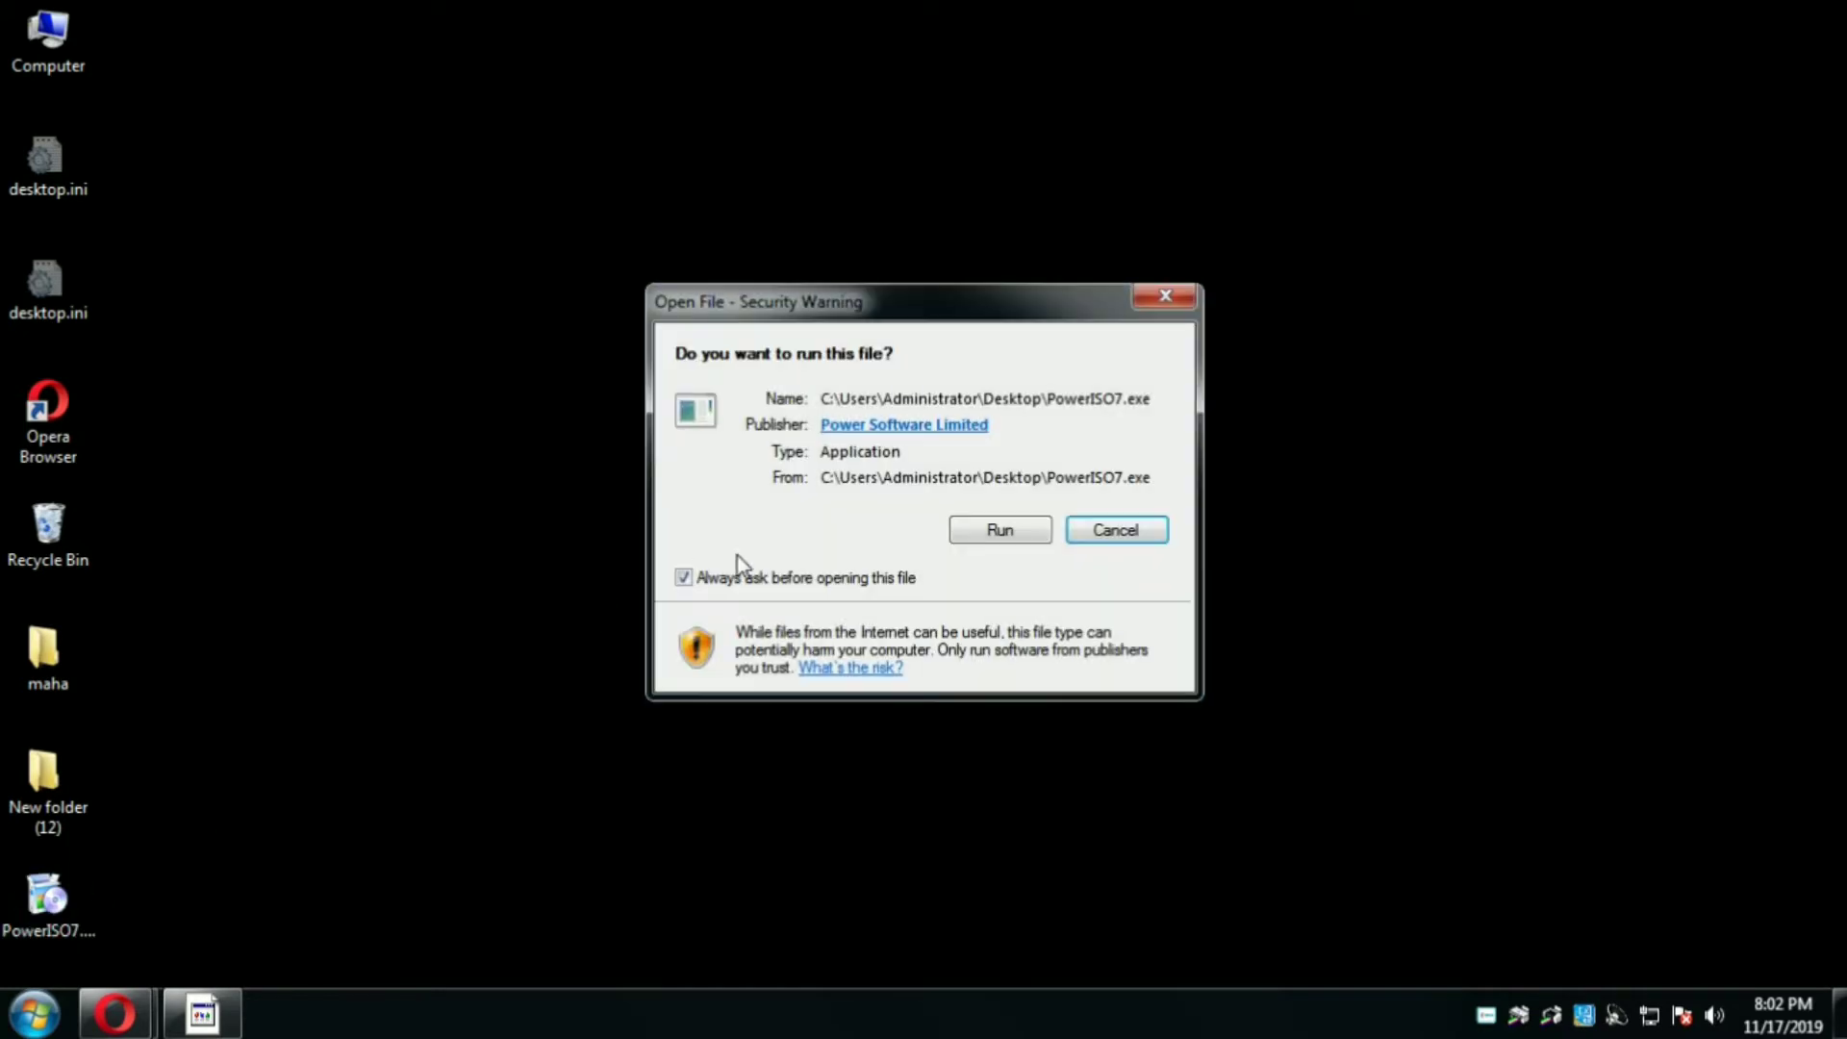
click(977, 529)
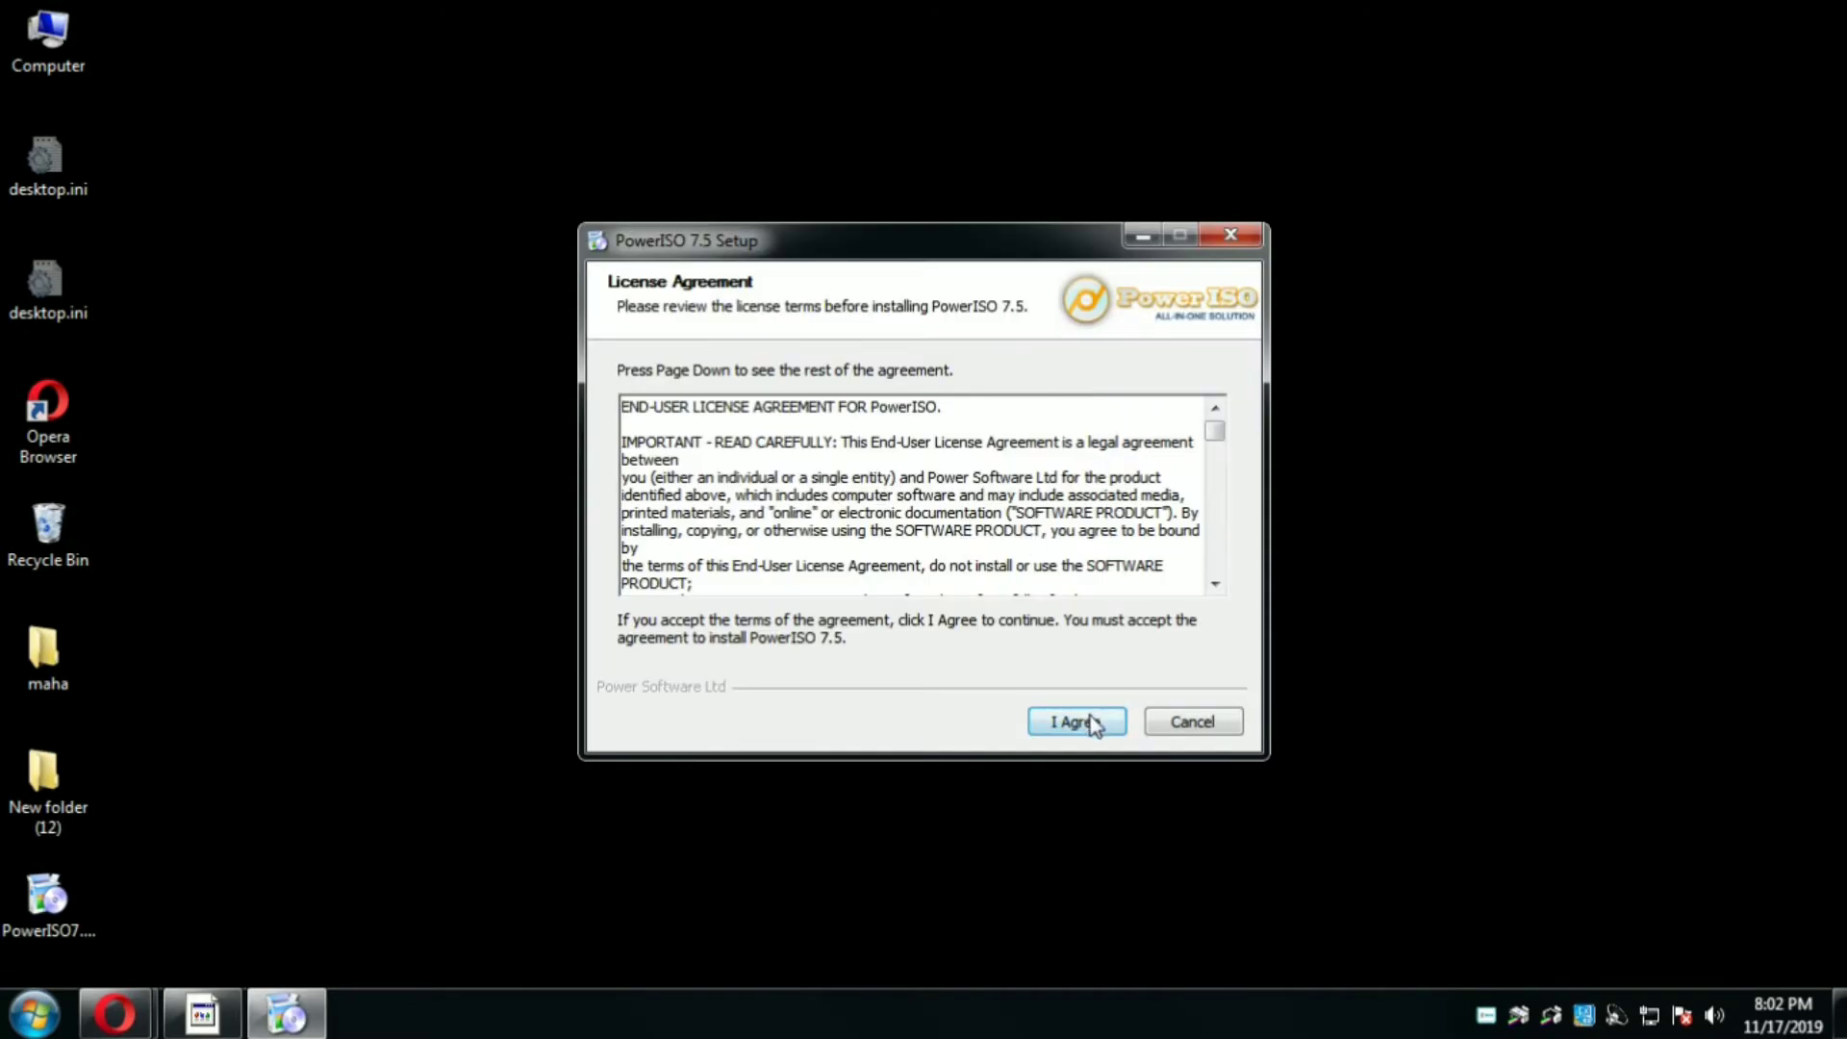
click(1092, 723)
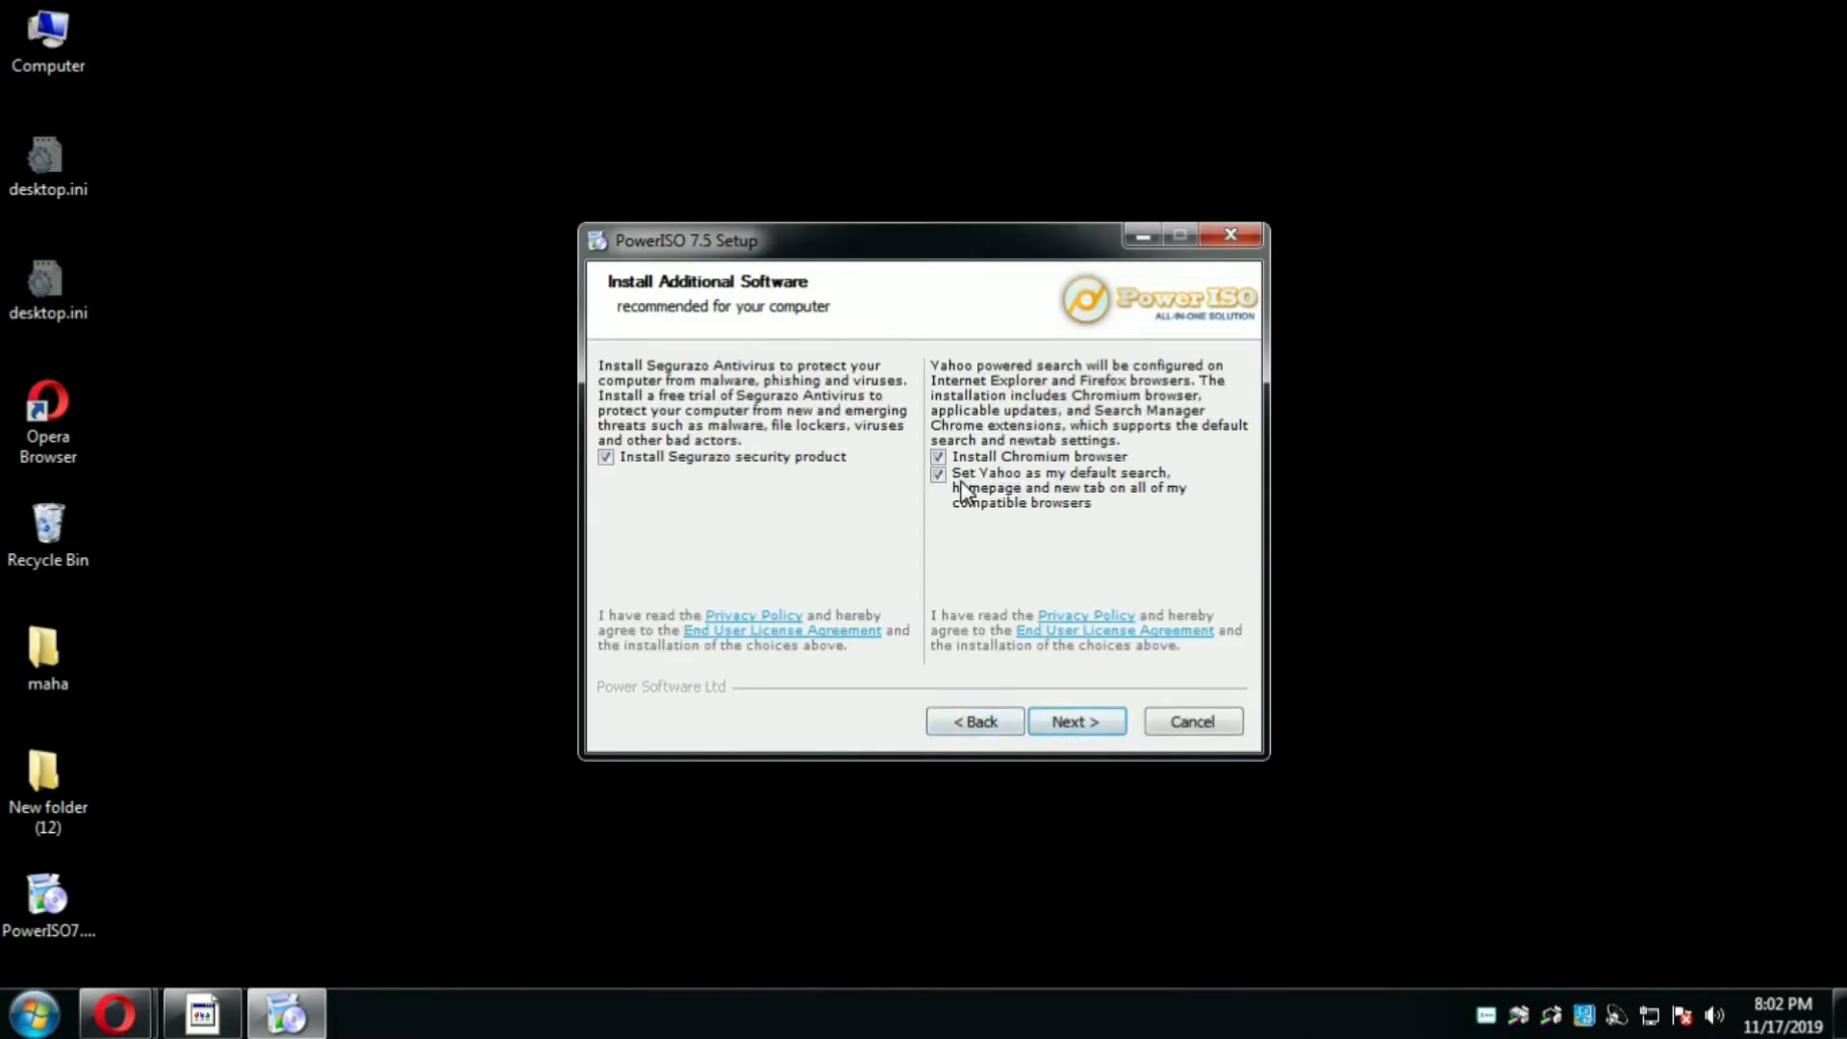
click(938, 472)
click(1057, 731)
click(1055, 728)
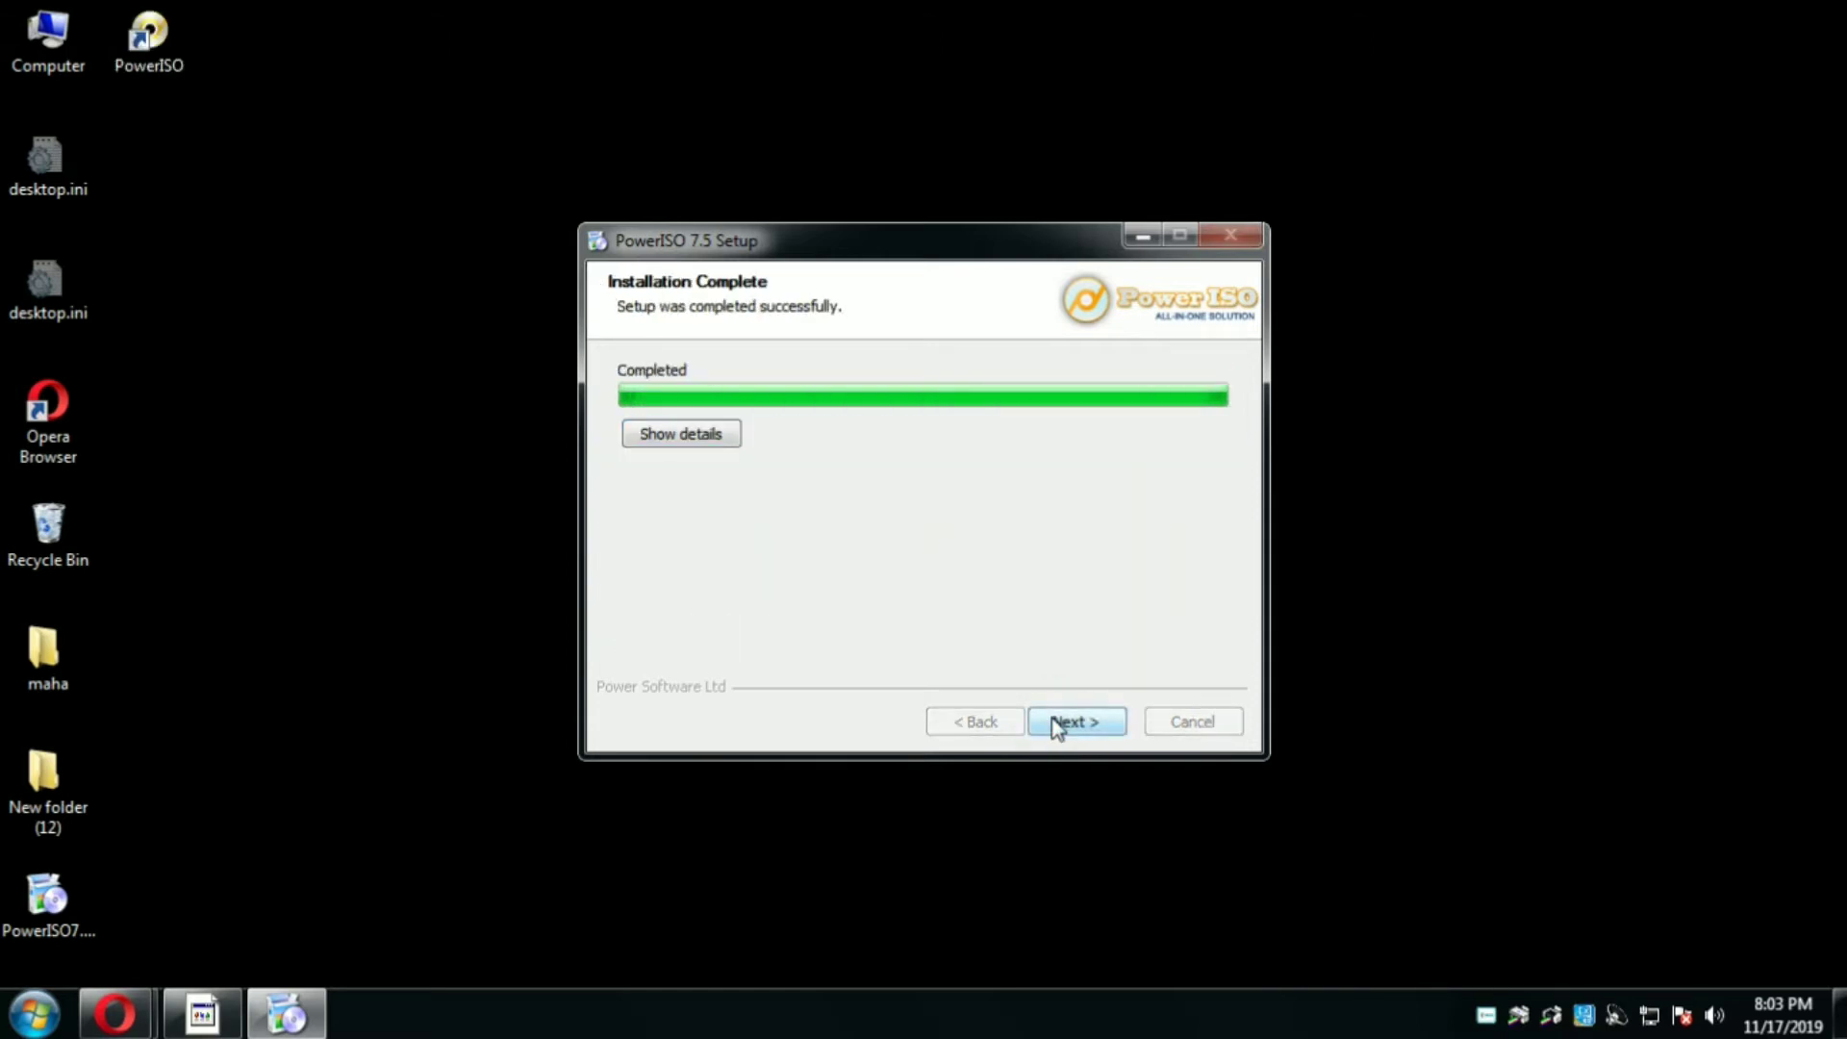
- Finish the PowerISO setup with the default file associations and close the browser window with its thank-you page
click(1058, 726)
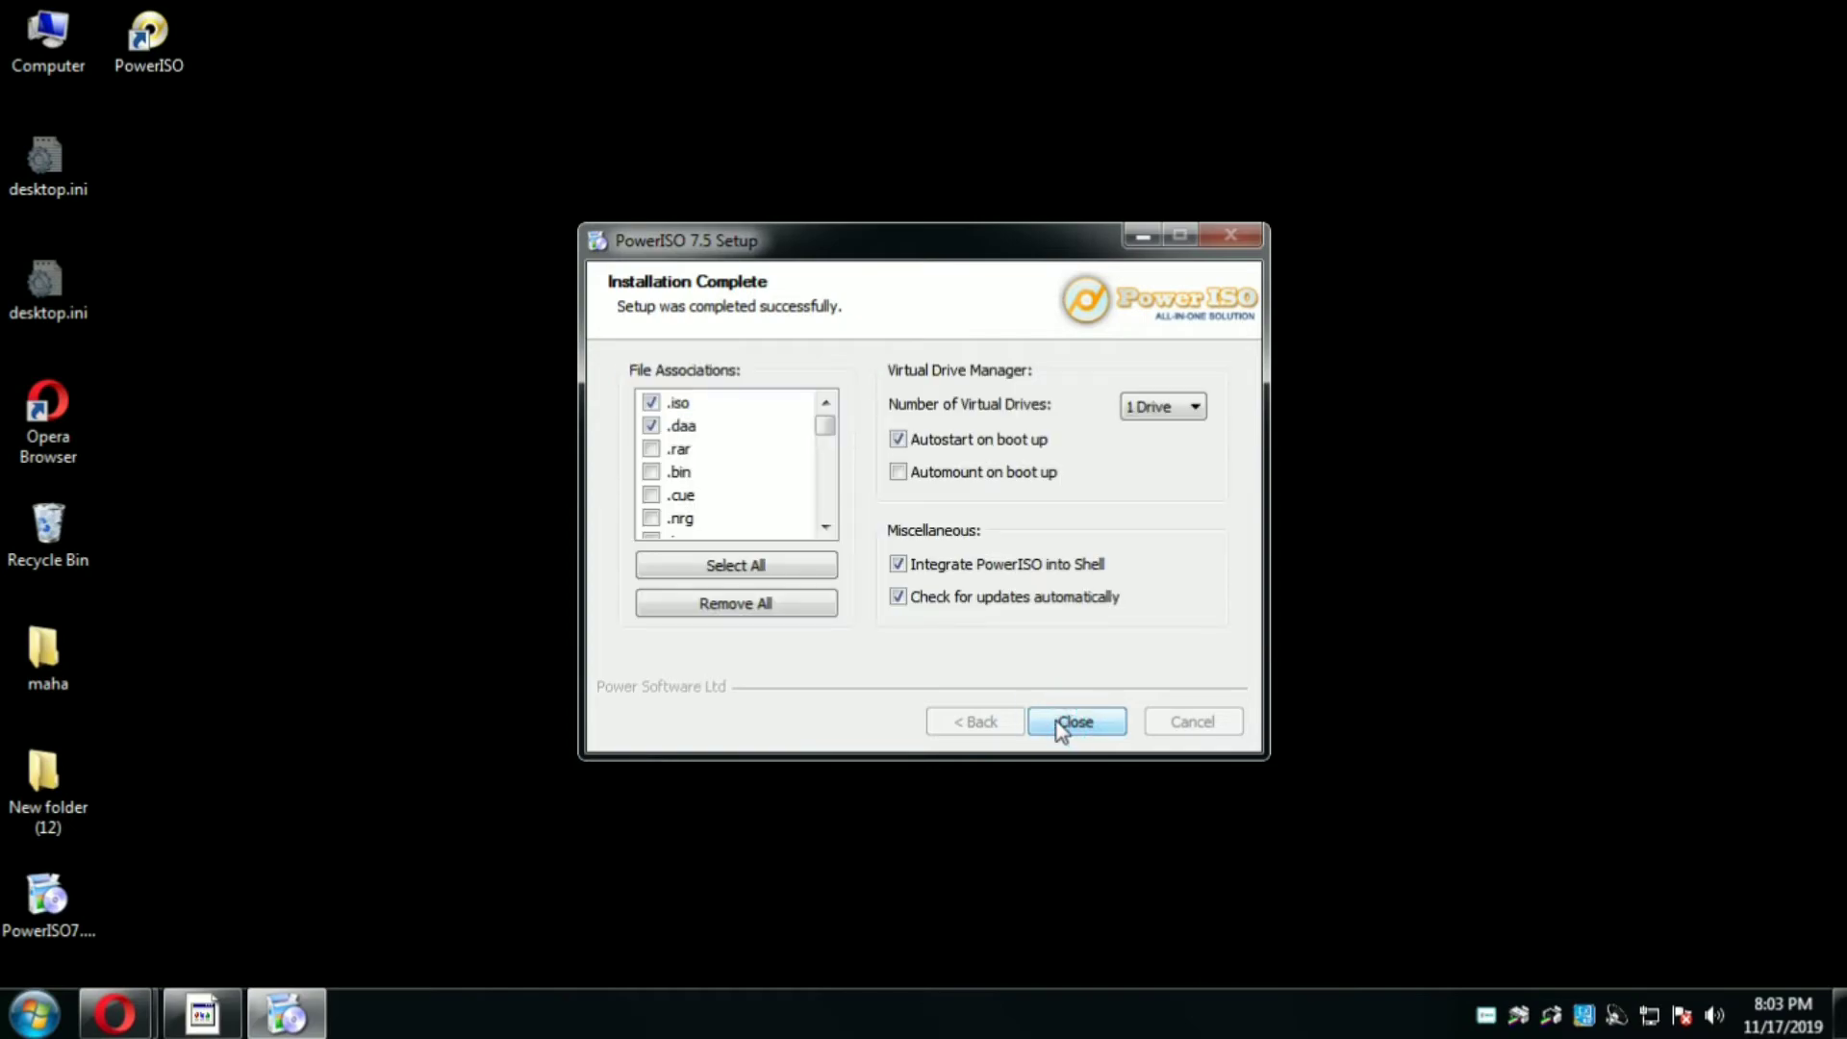
click(1060, 728)
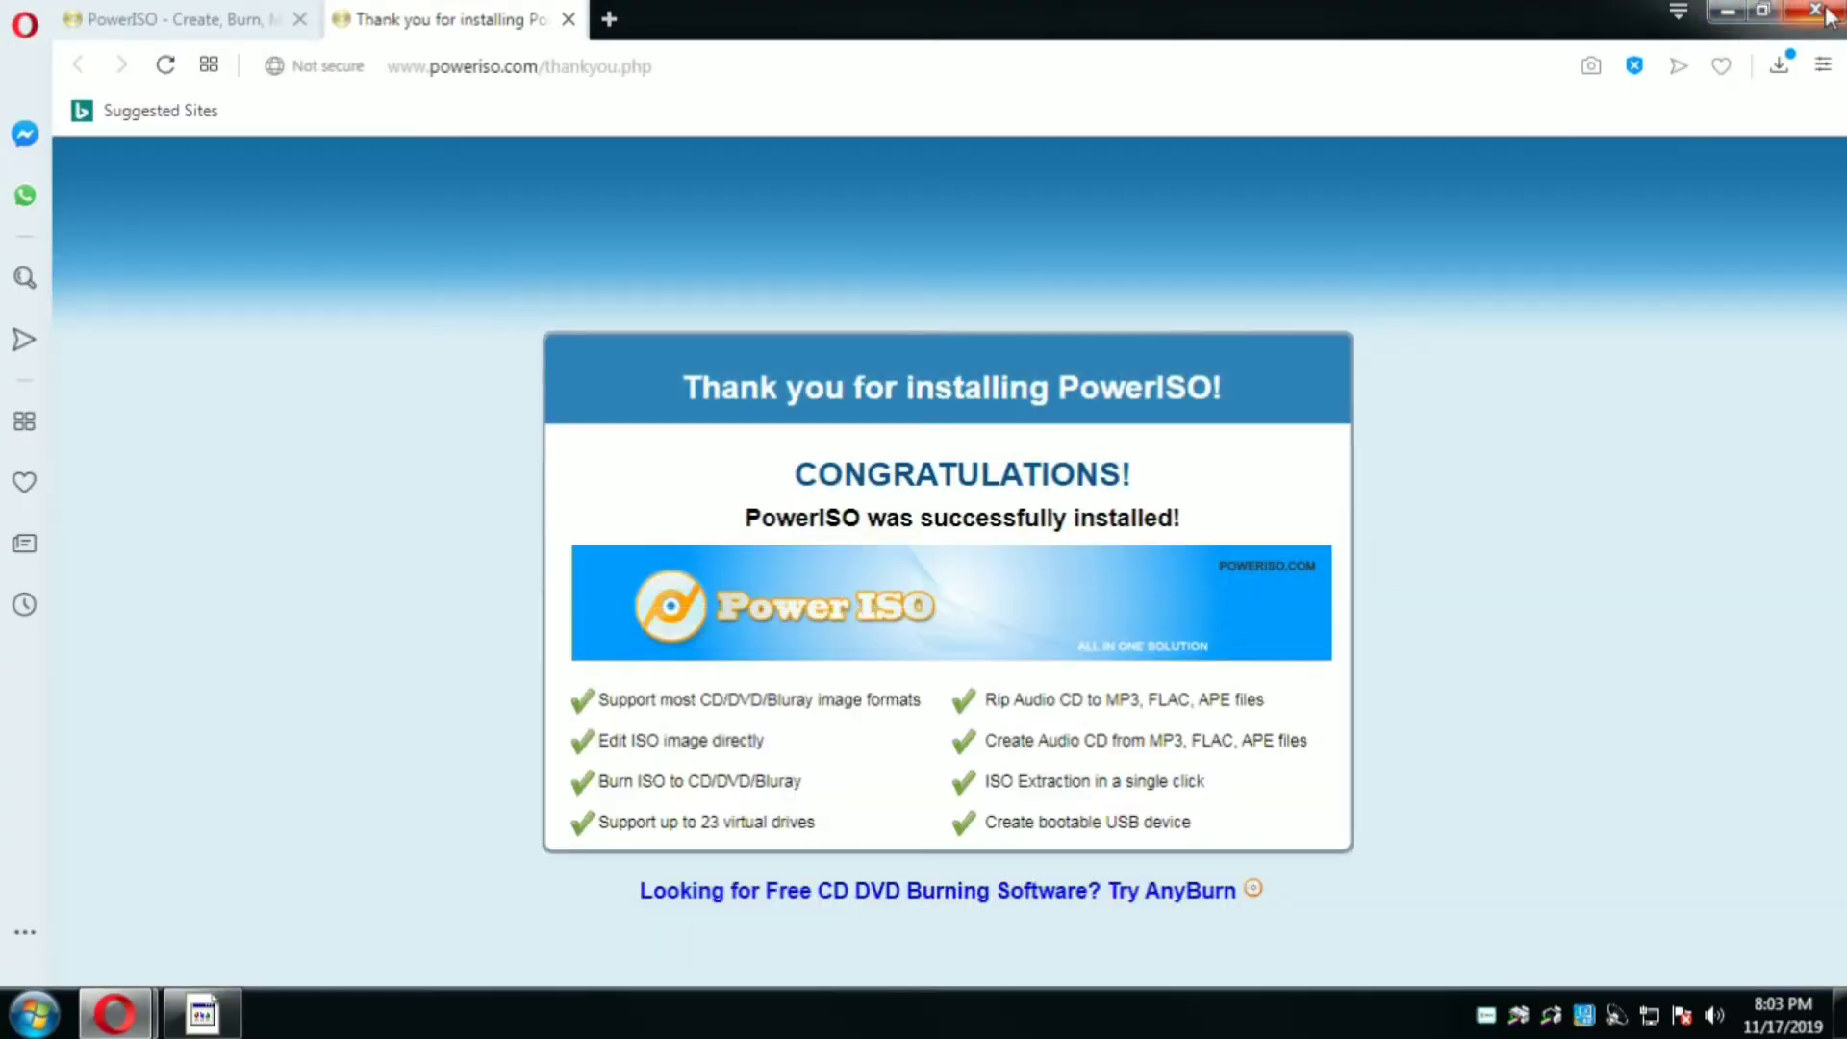
click(1818, 13)
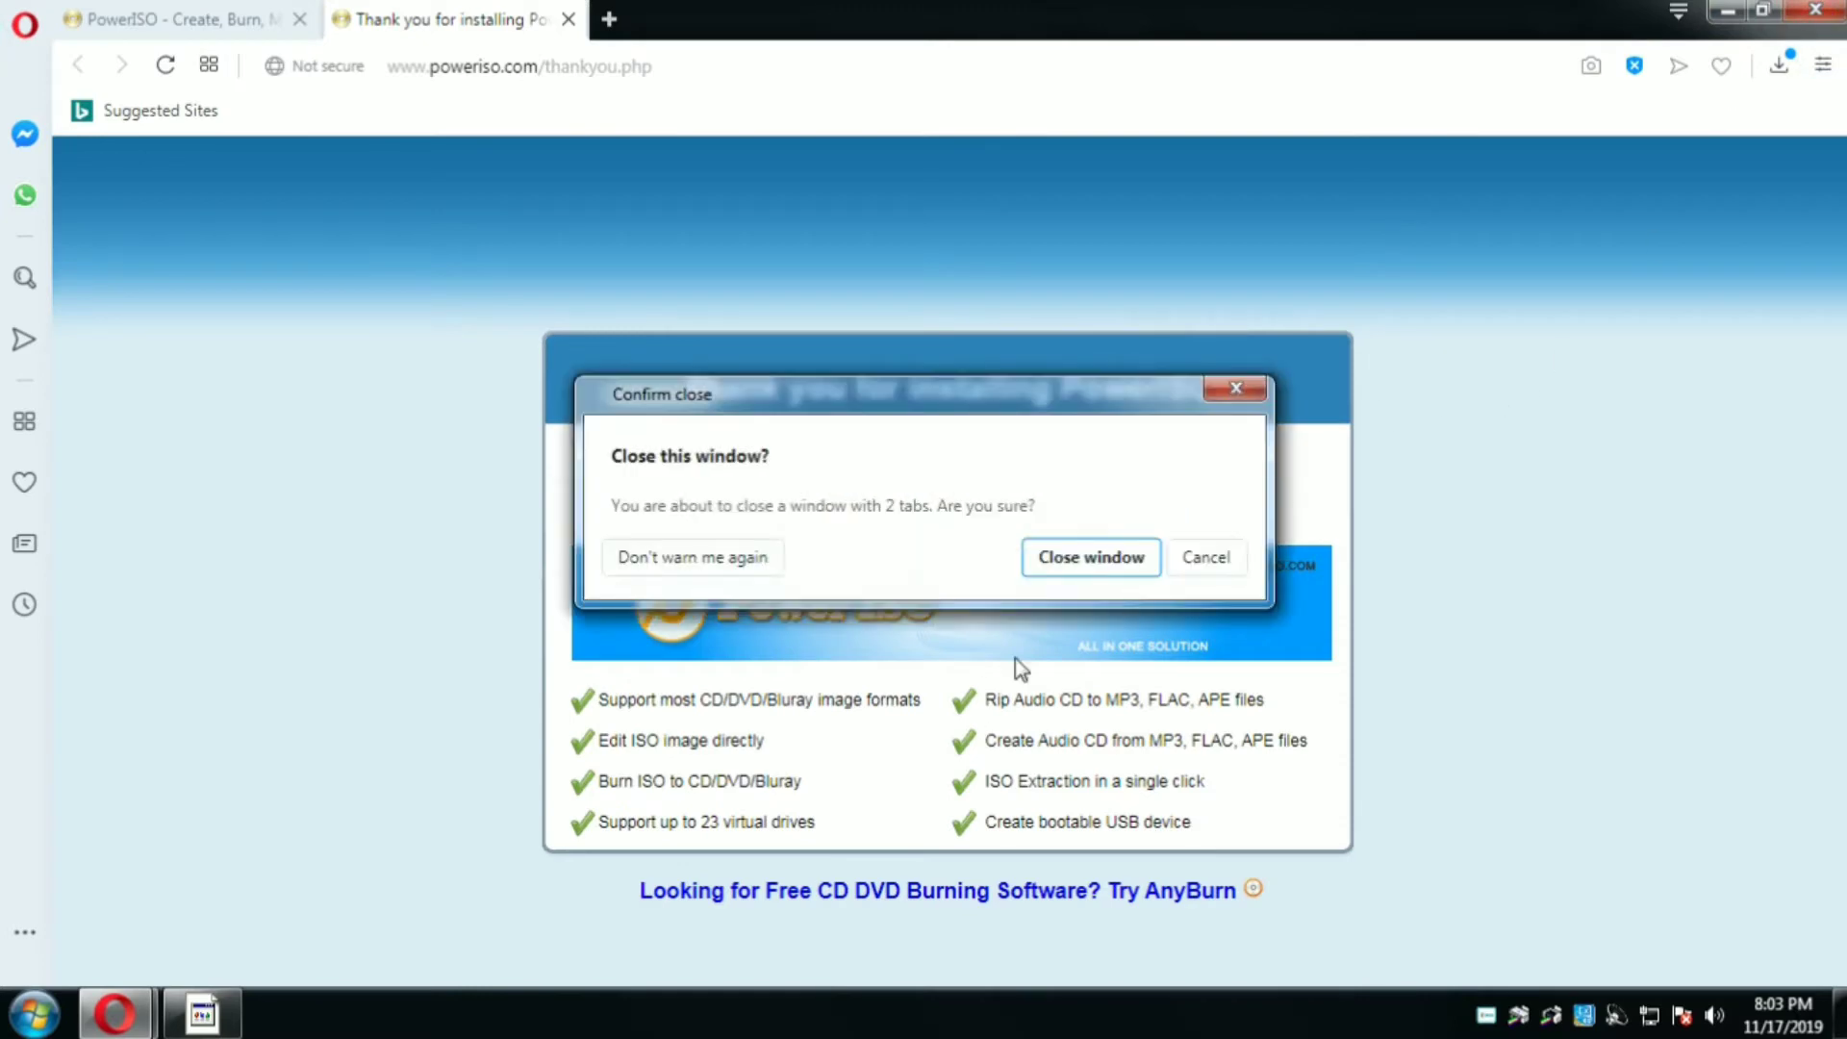
click(1077, 556)
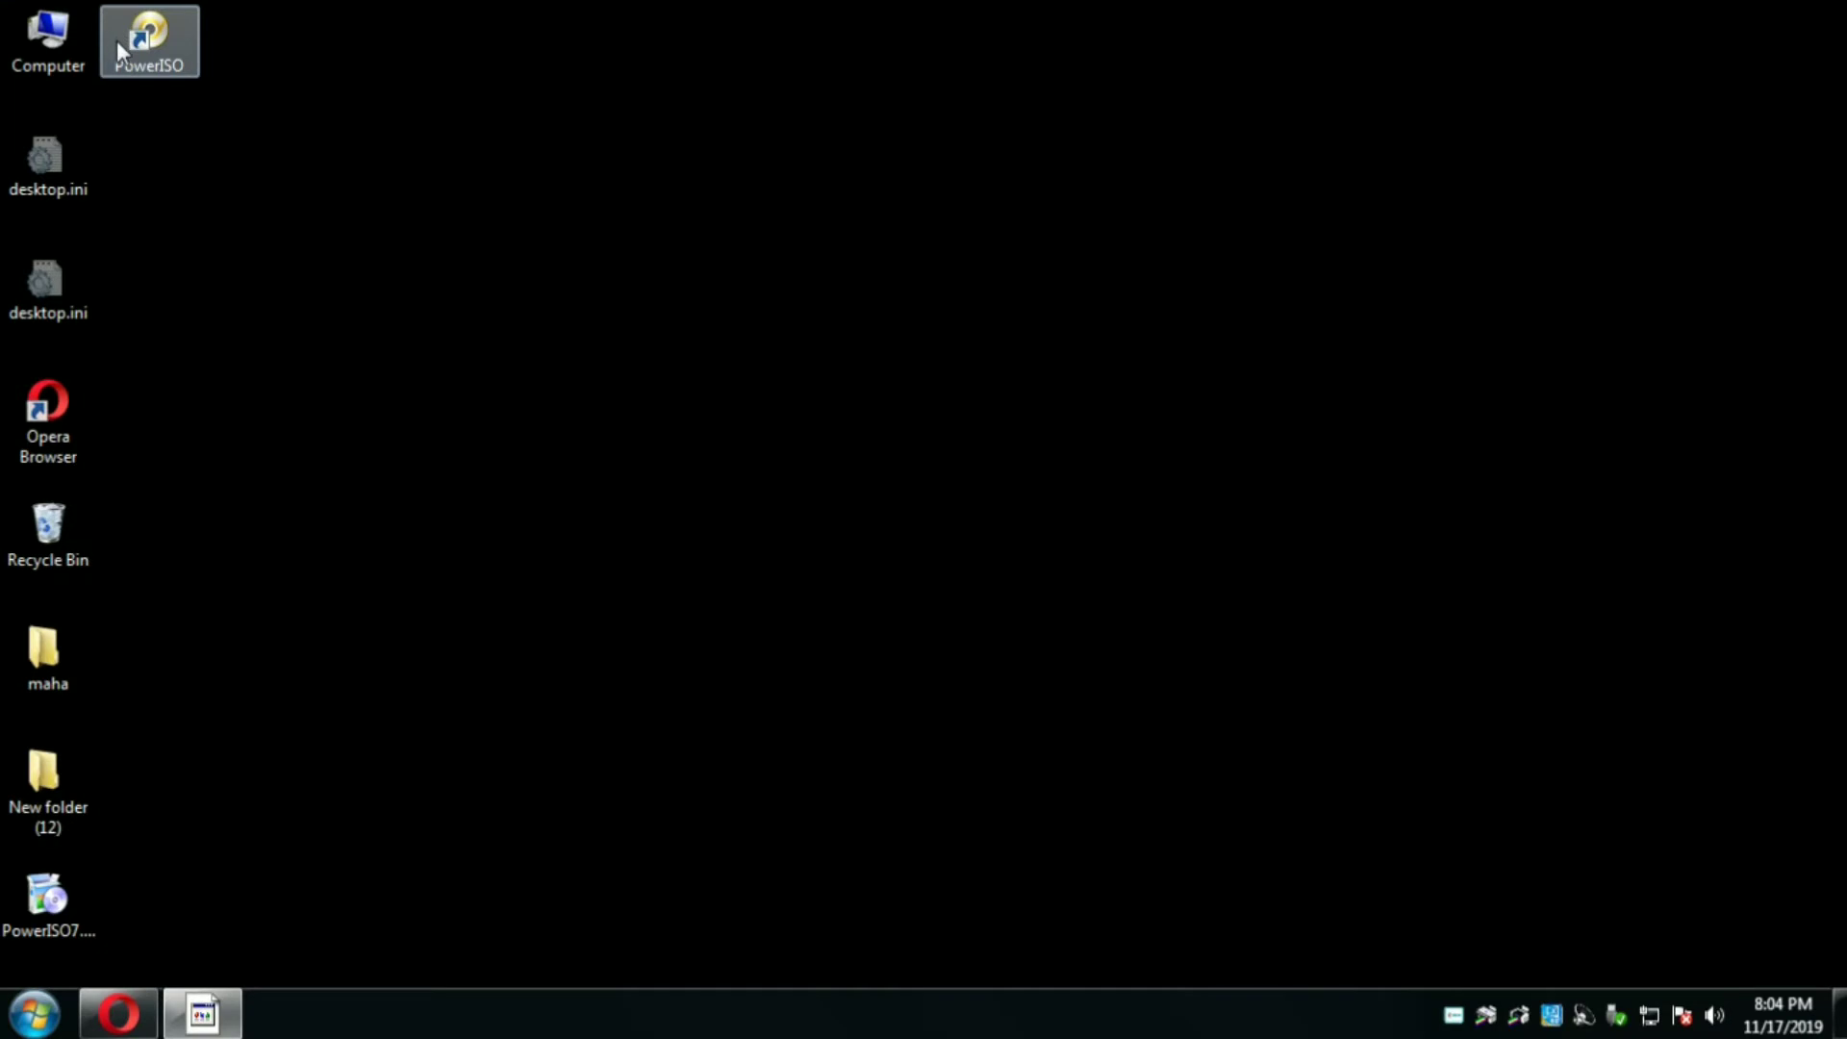
- Launch PowerISO unregistered and clean all data from the JetFlash Transcend 4GB USB drive
double_click(118, 40)
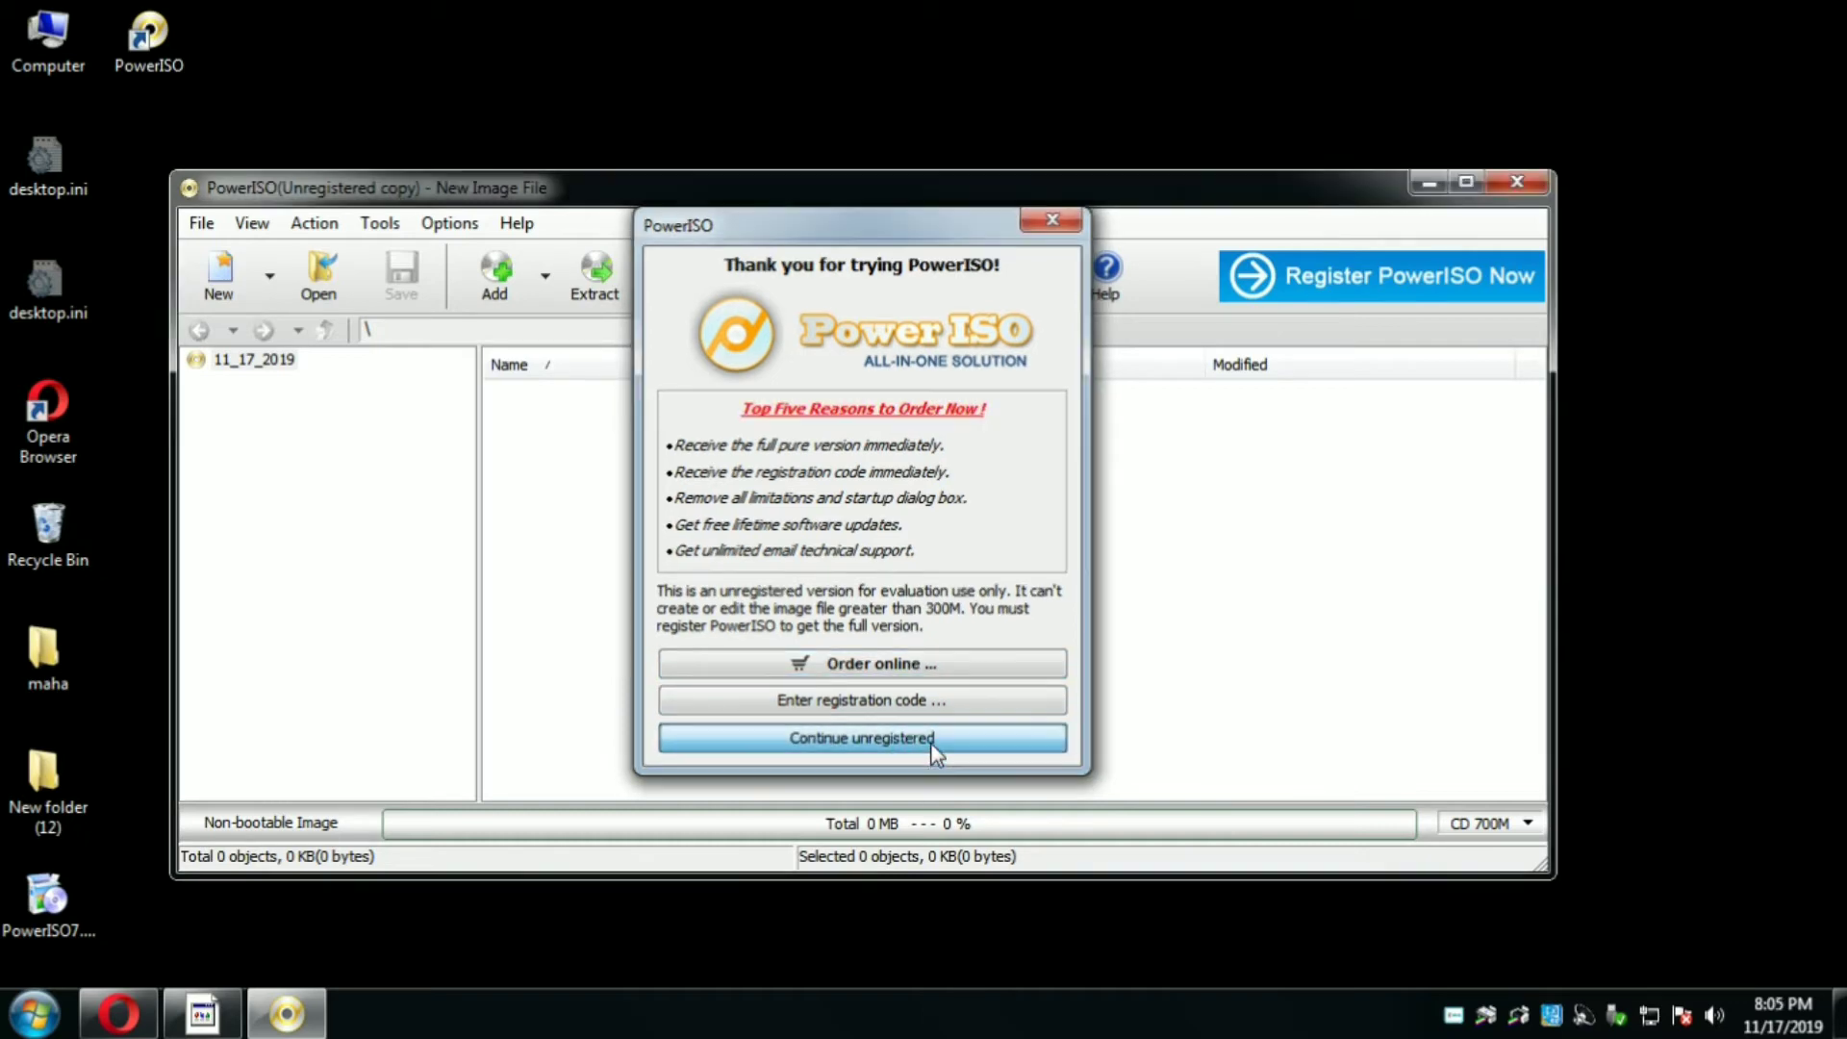
click(929, 747)
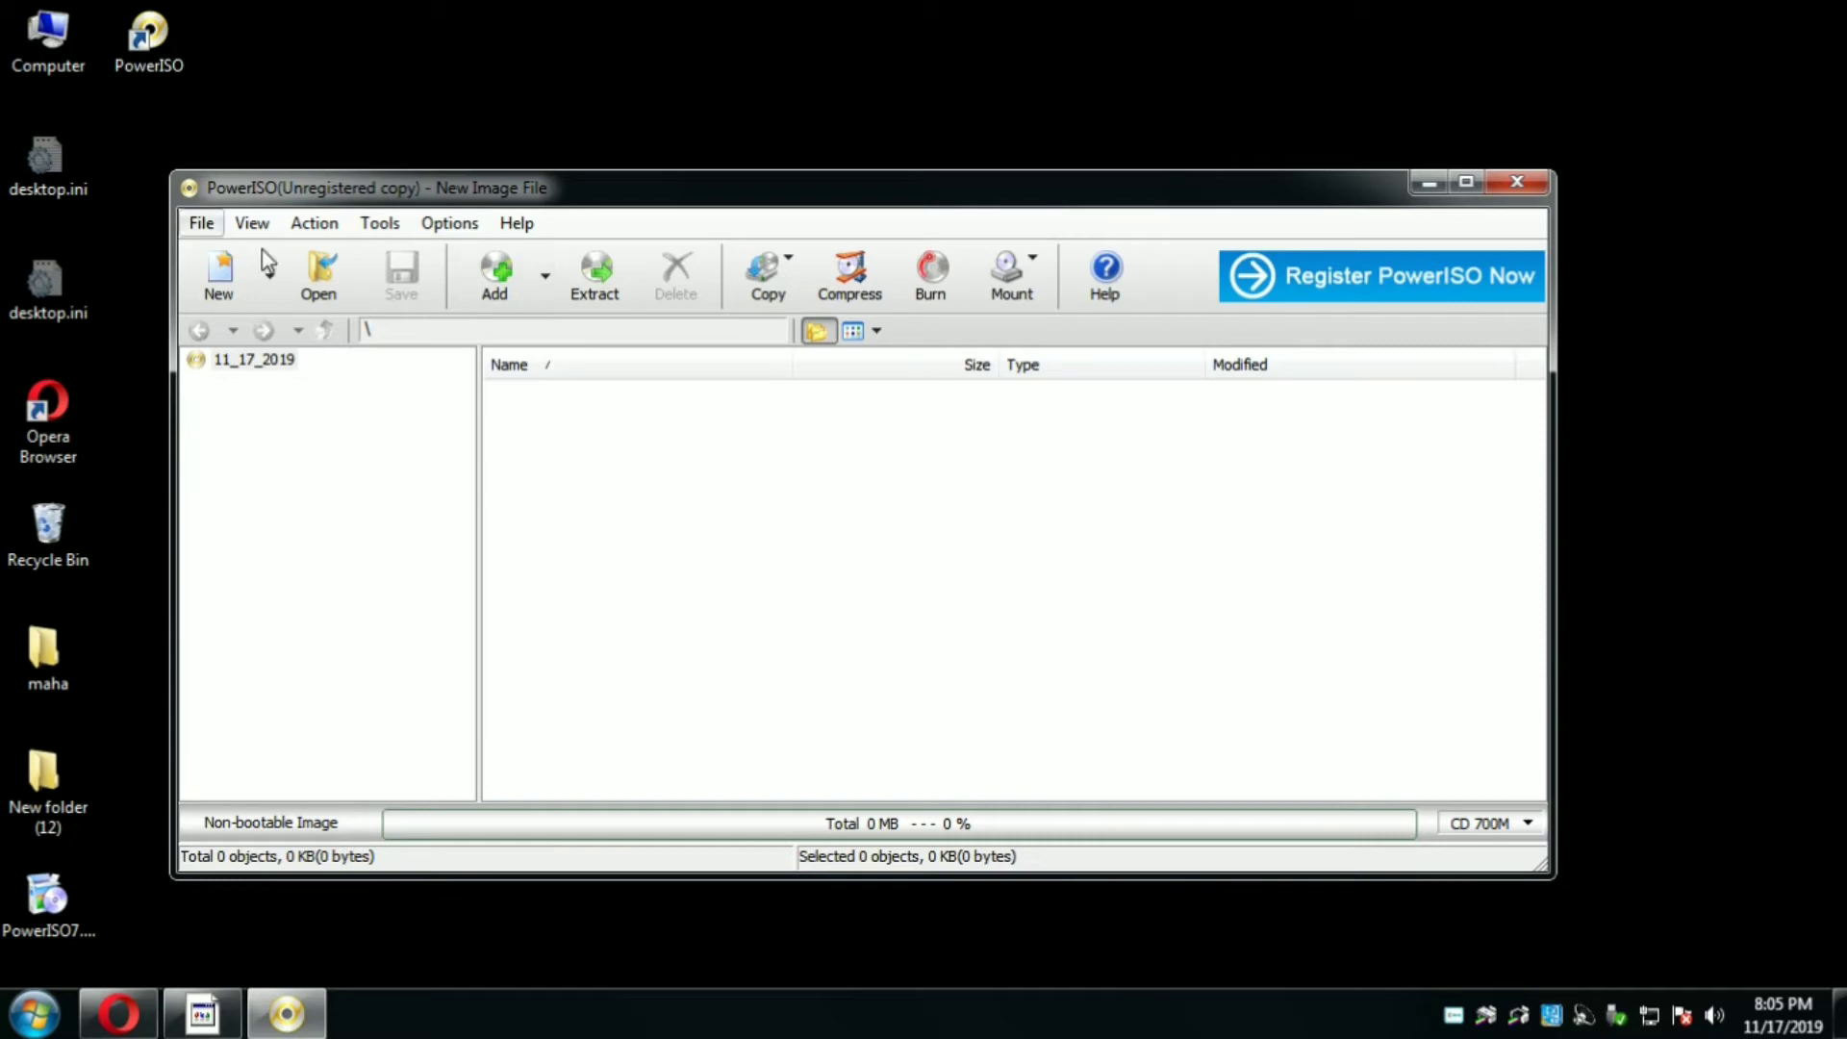
click(395, 231)
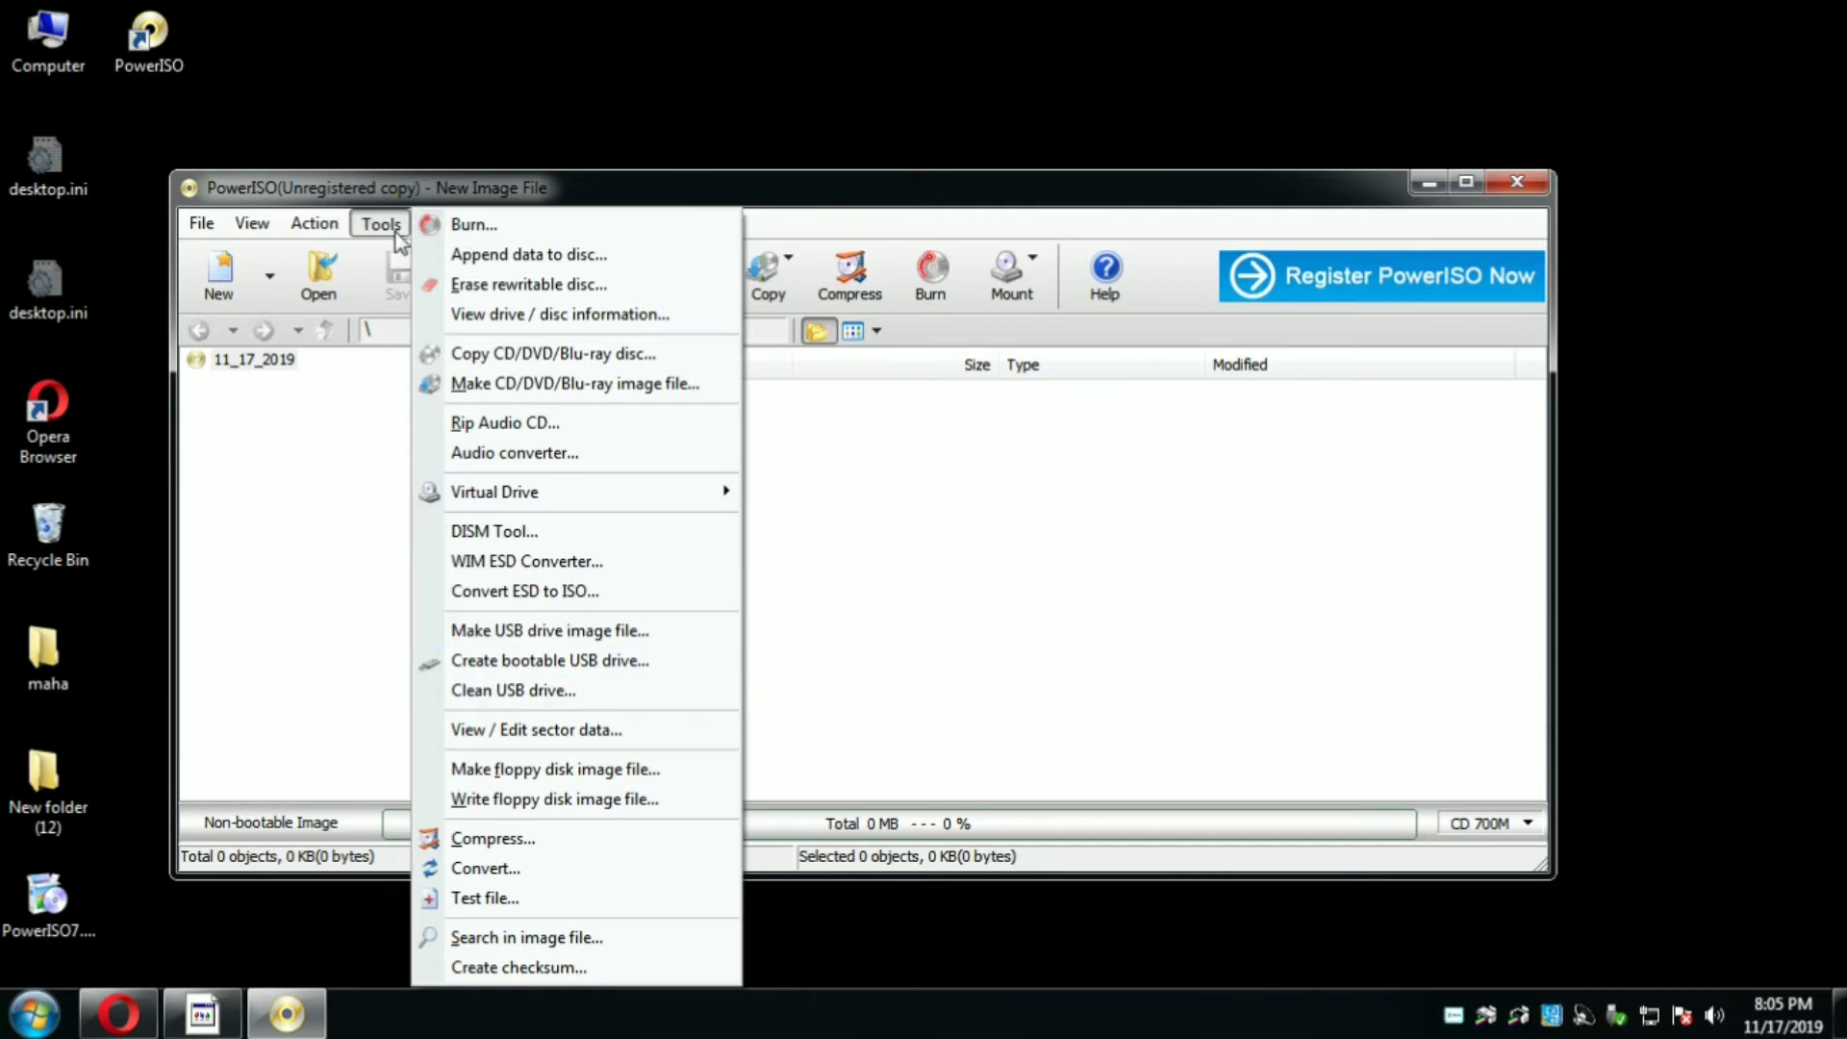
click(558, 693)
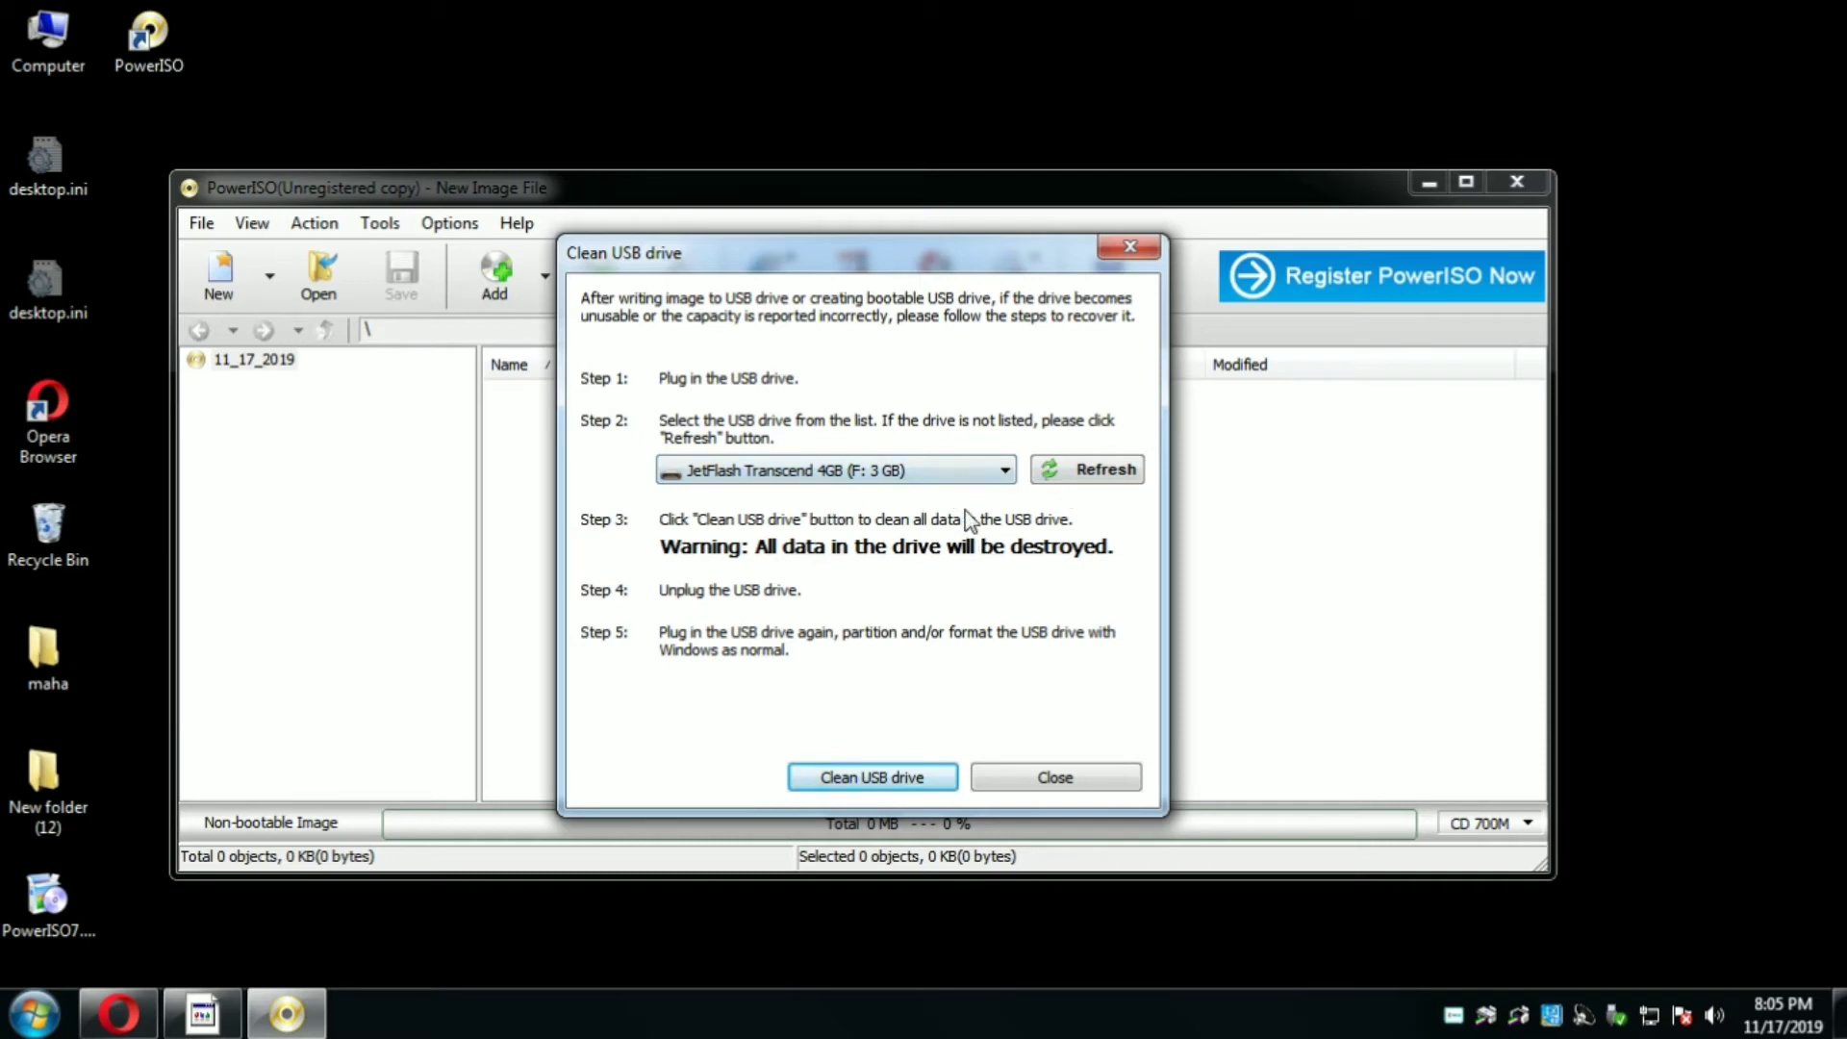
click(869, 776)
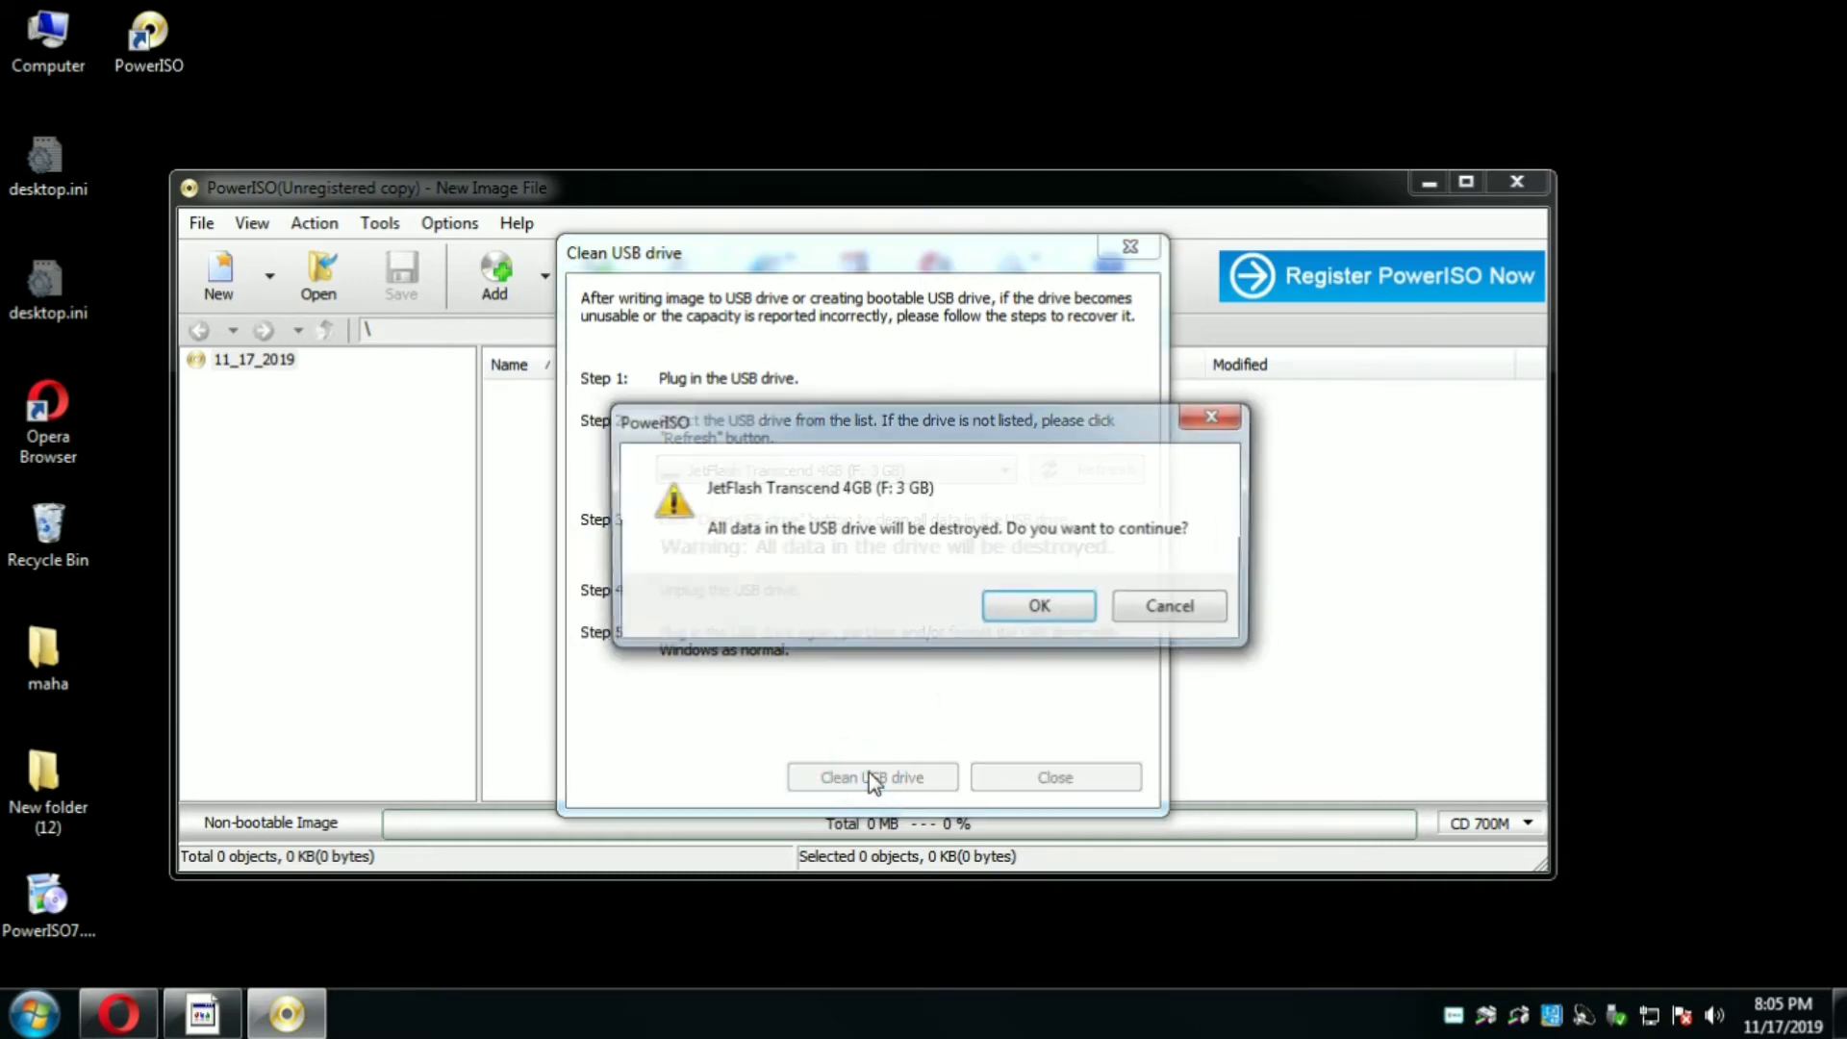
click(1044, 606)
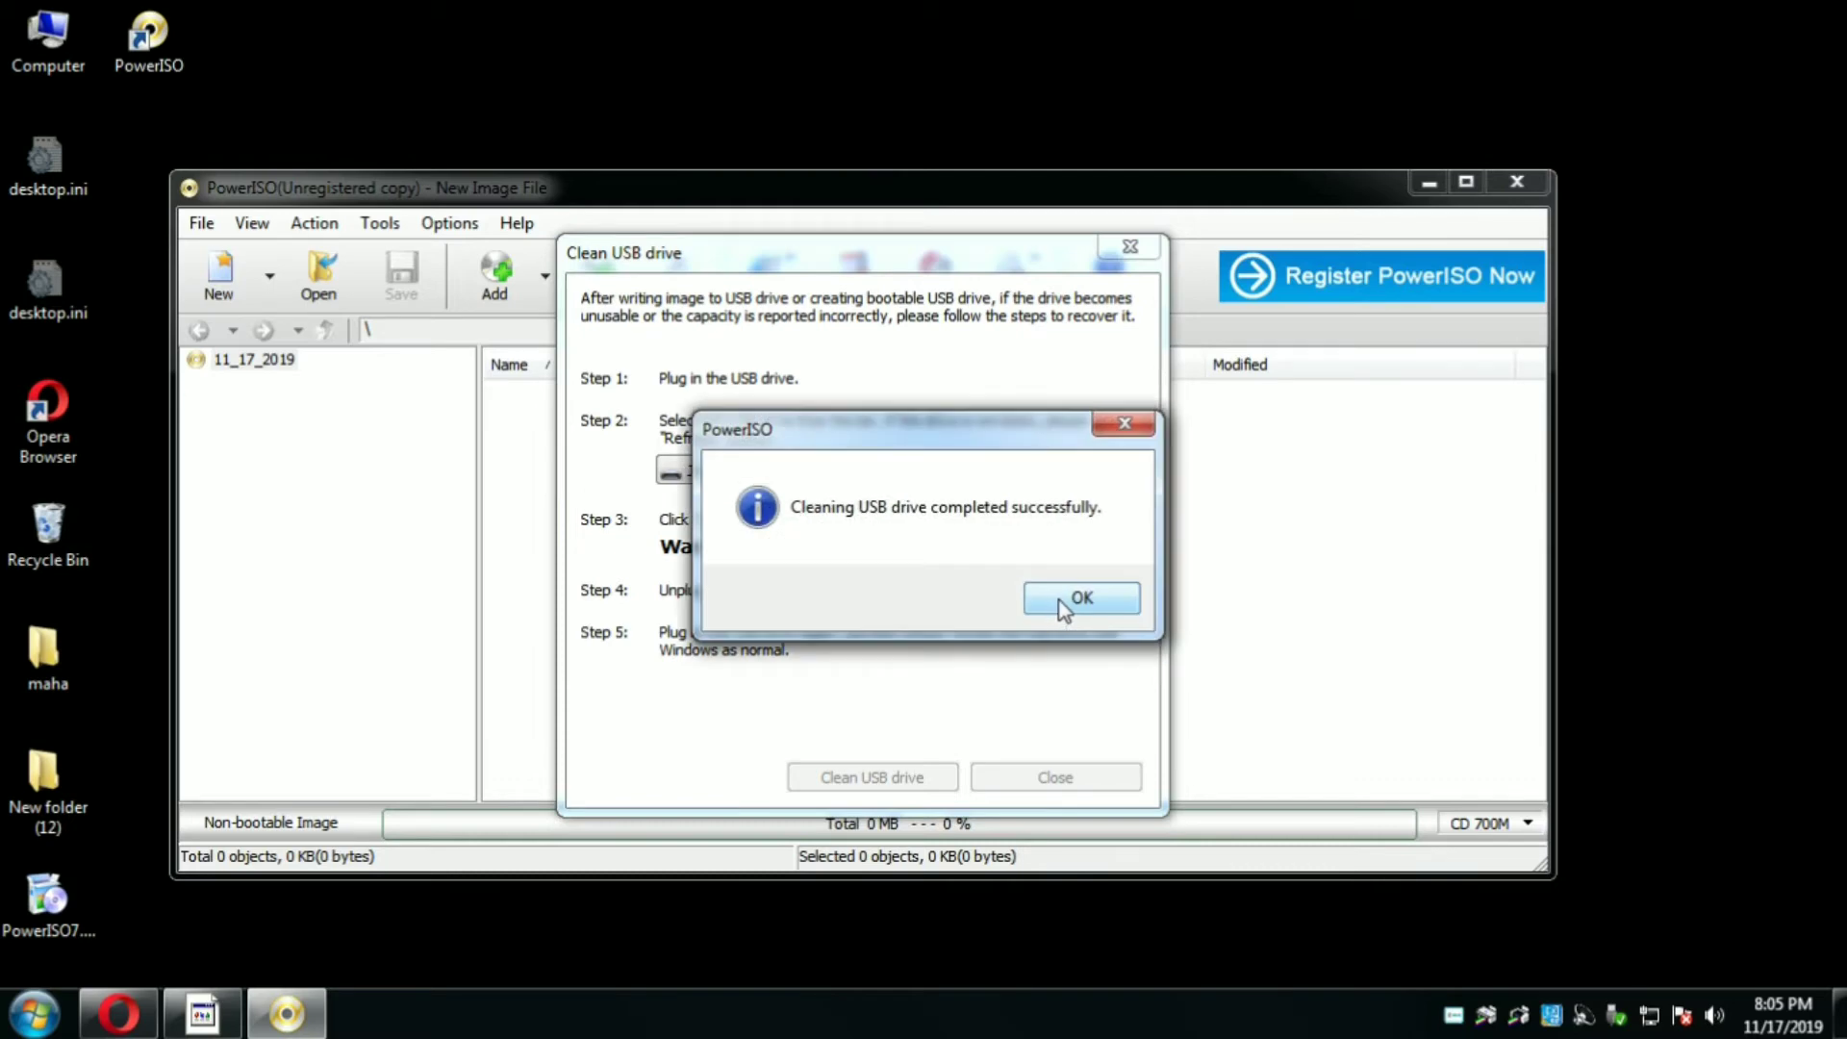
click(1062, 604)
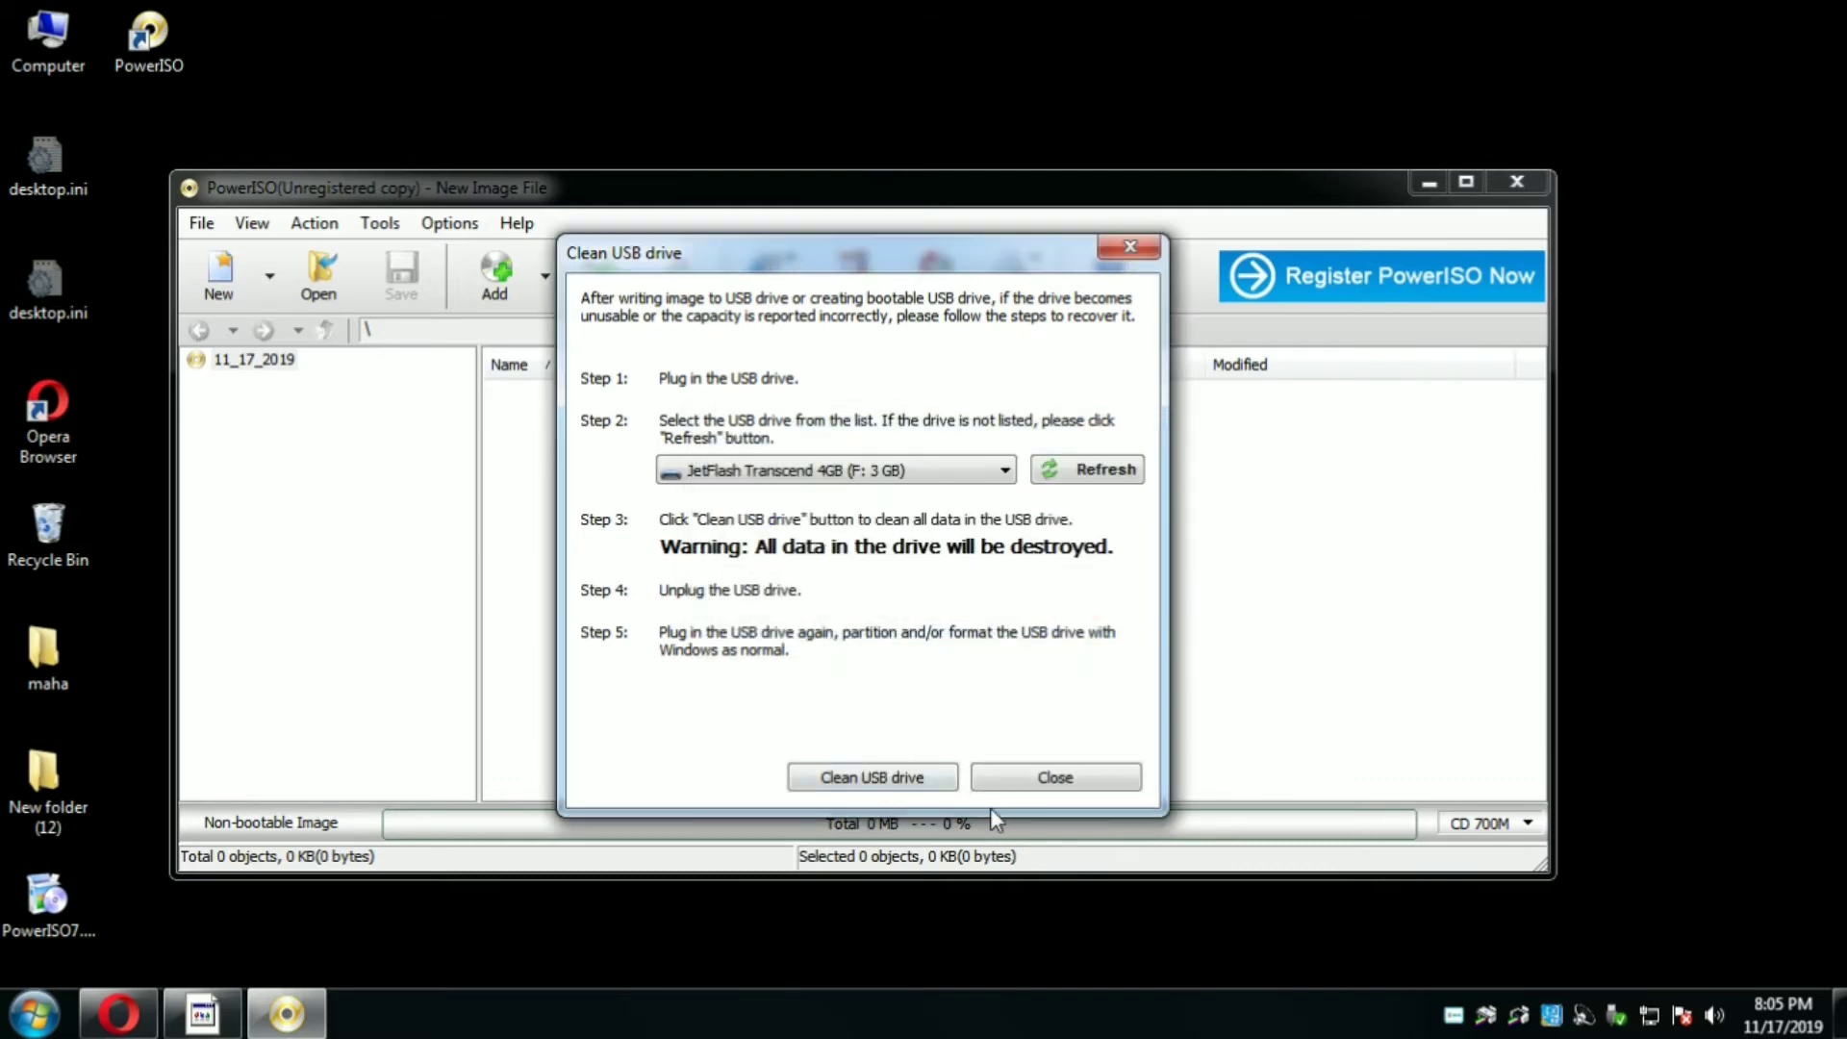
click(1029, 774)
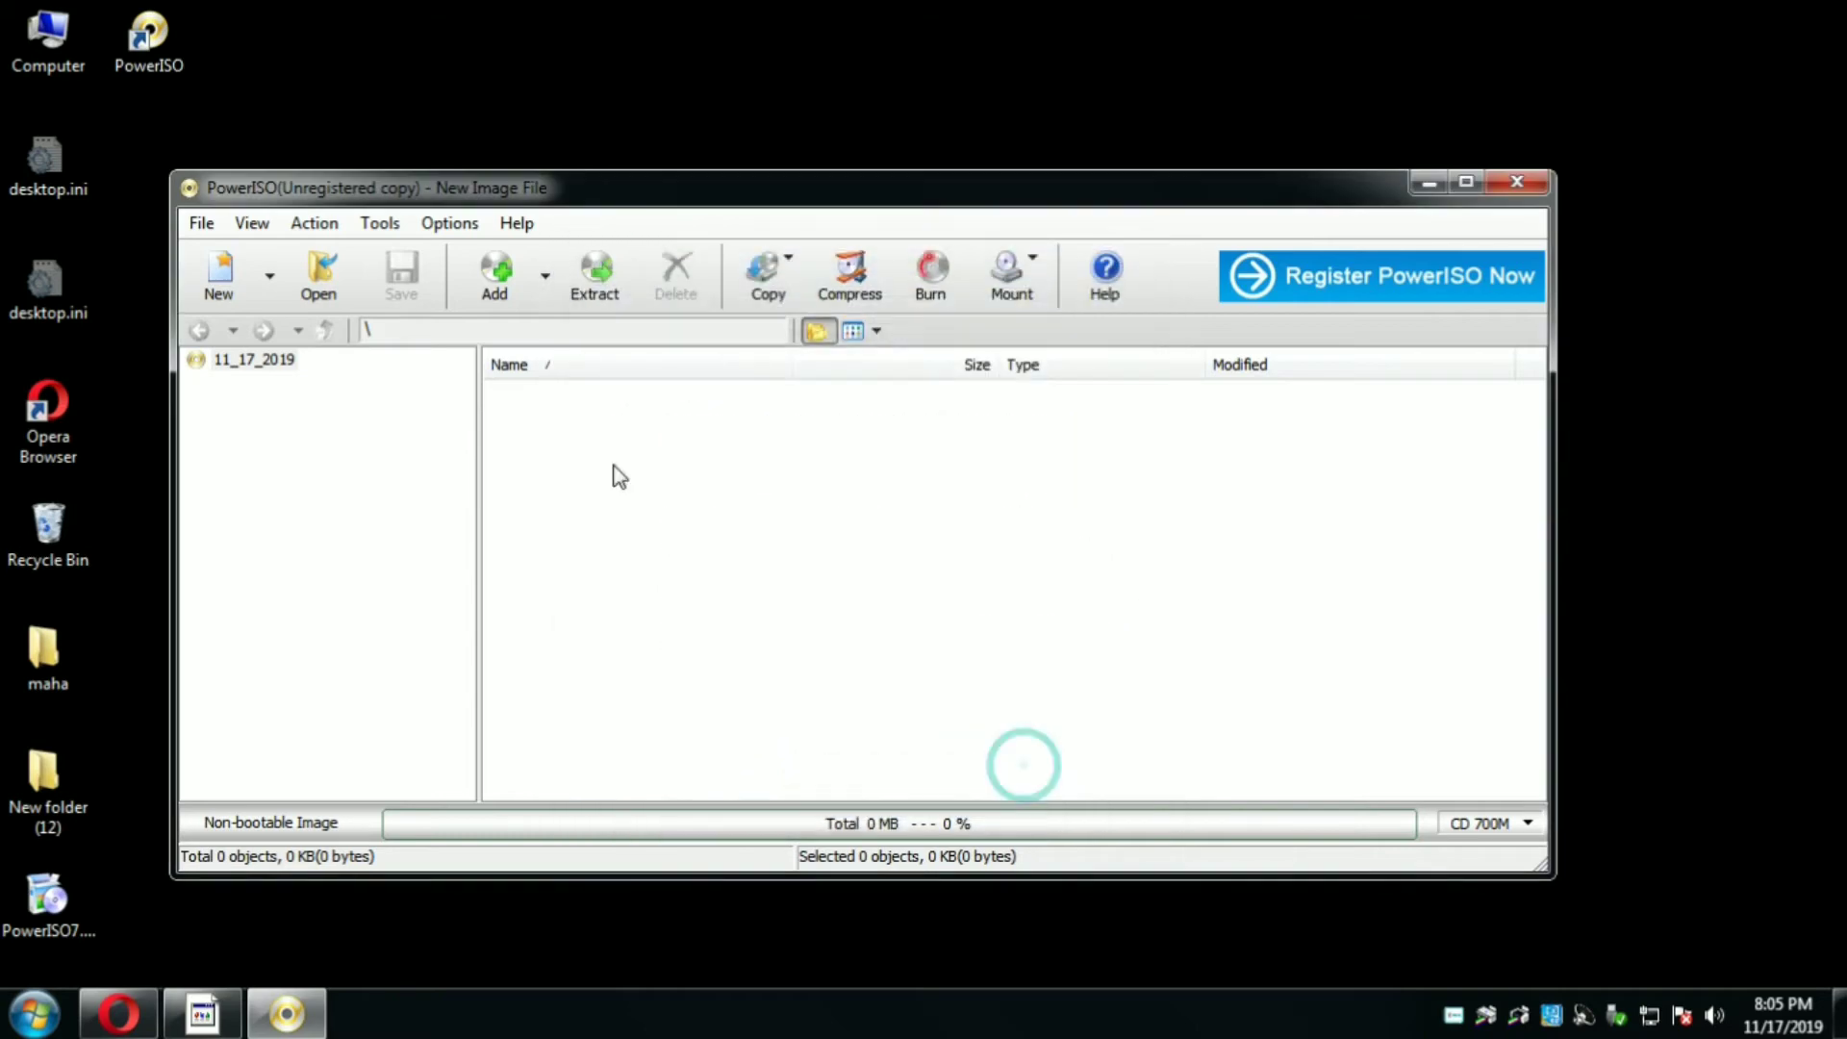
- Open the Create bootable USB drive tool and move its dialog toward the lower part of the main window
click(402, 225)
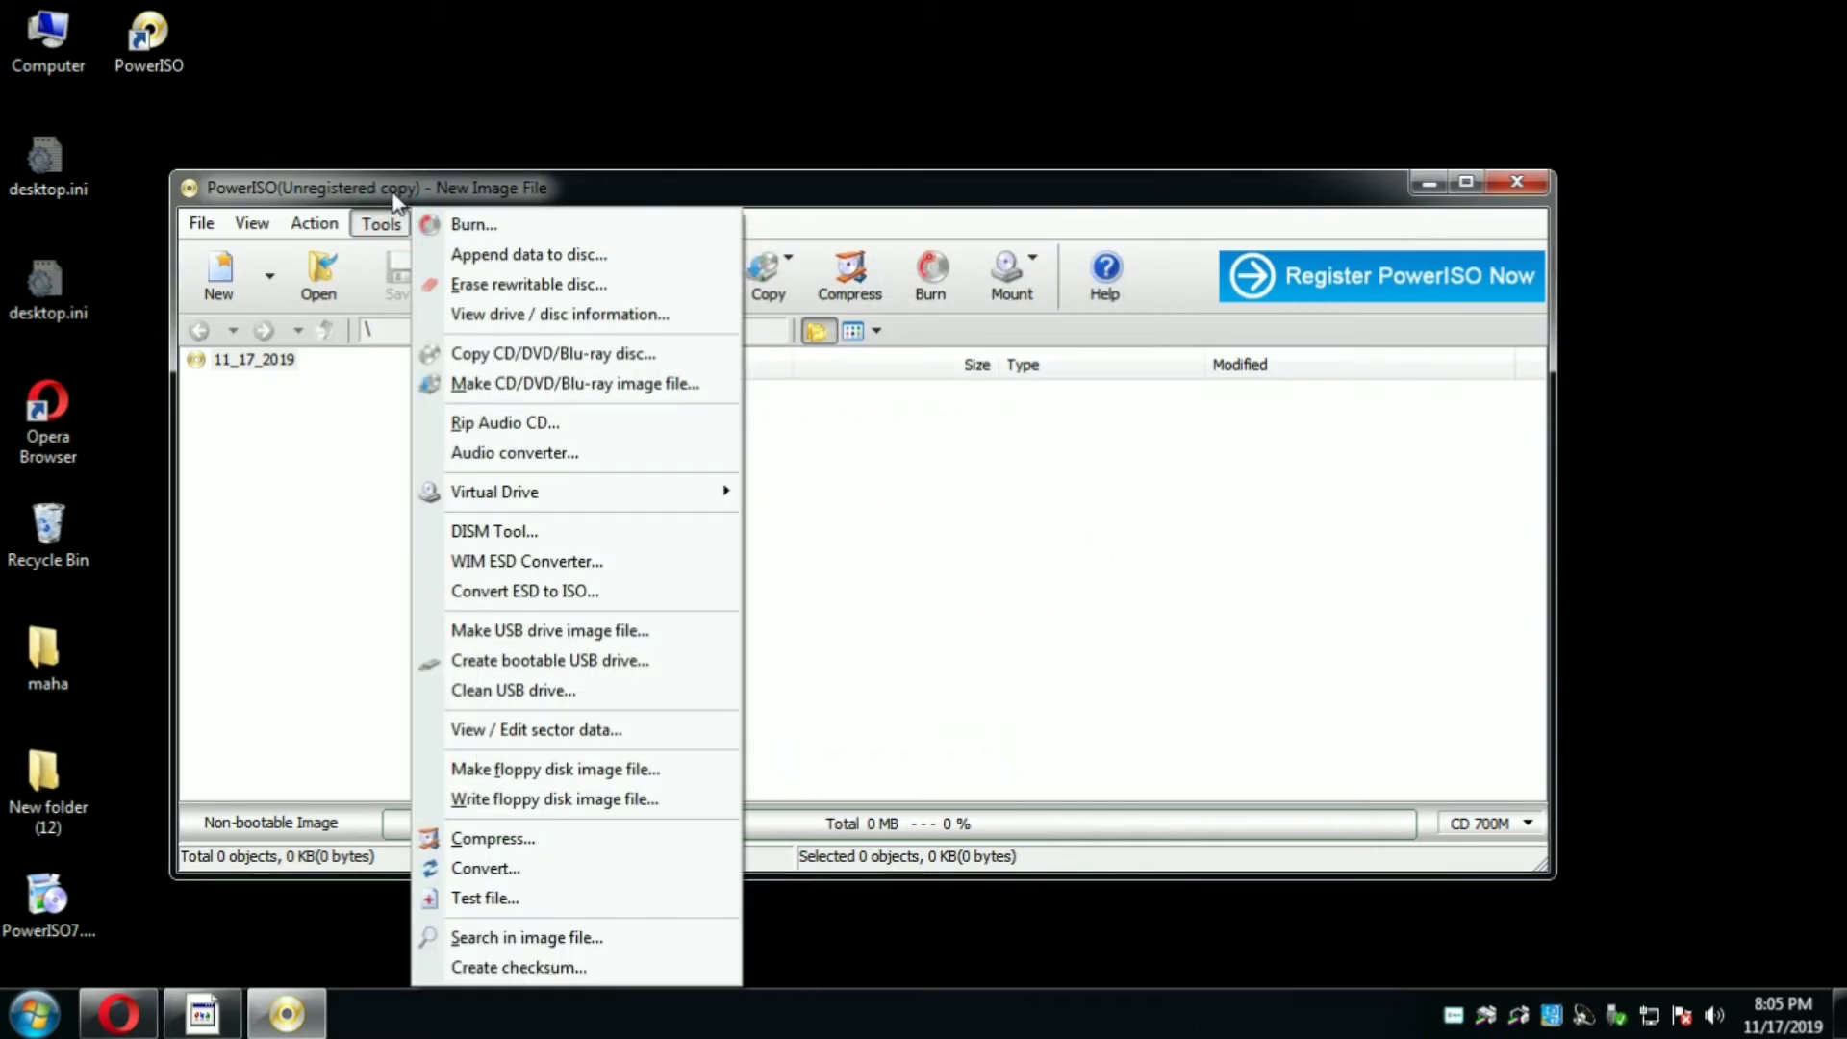
click(498, 664)
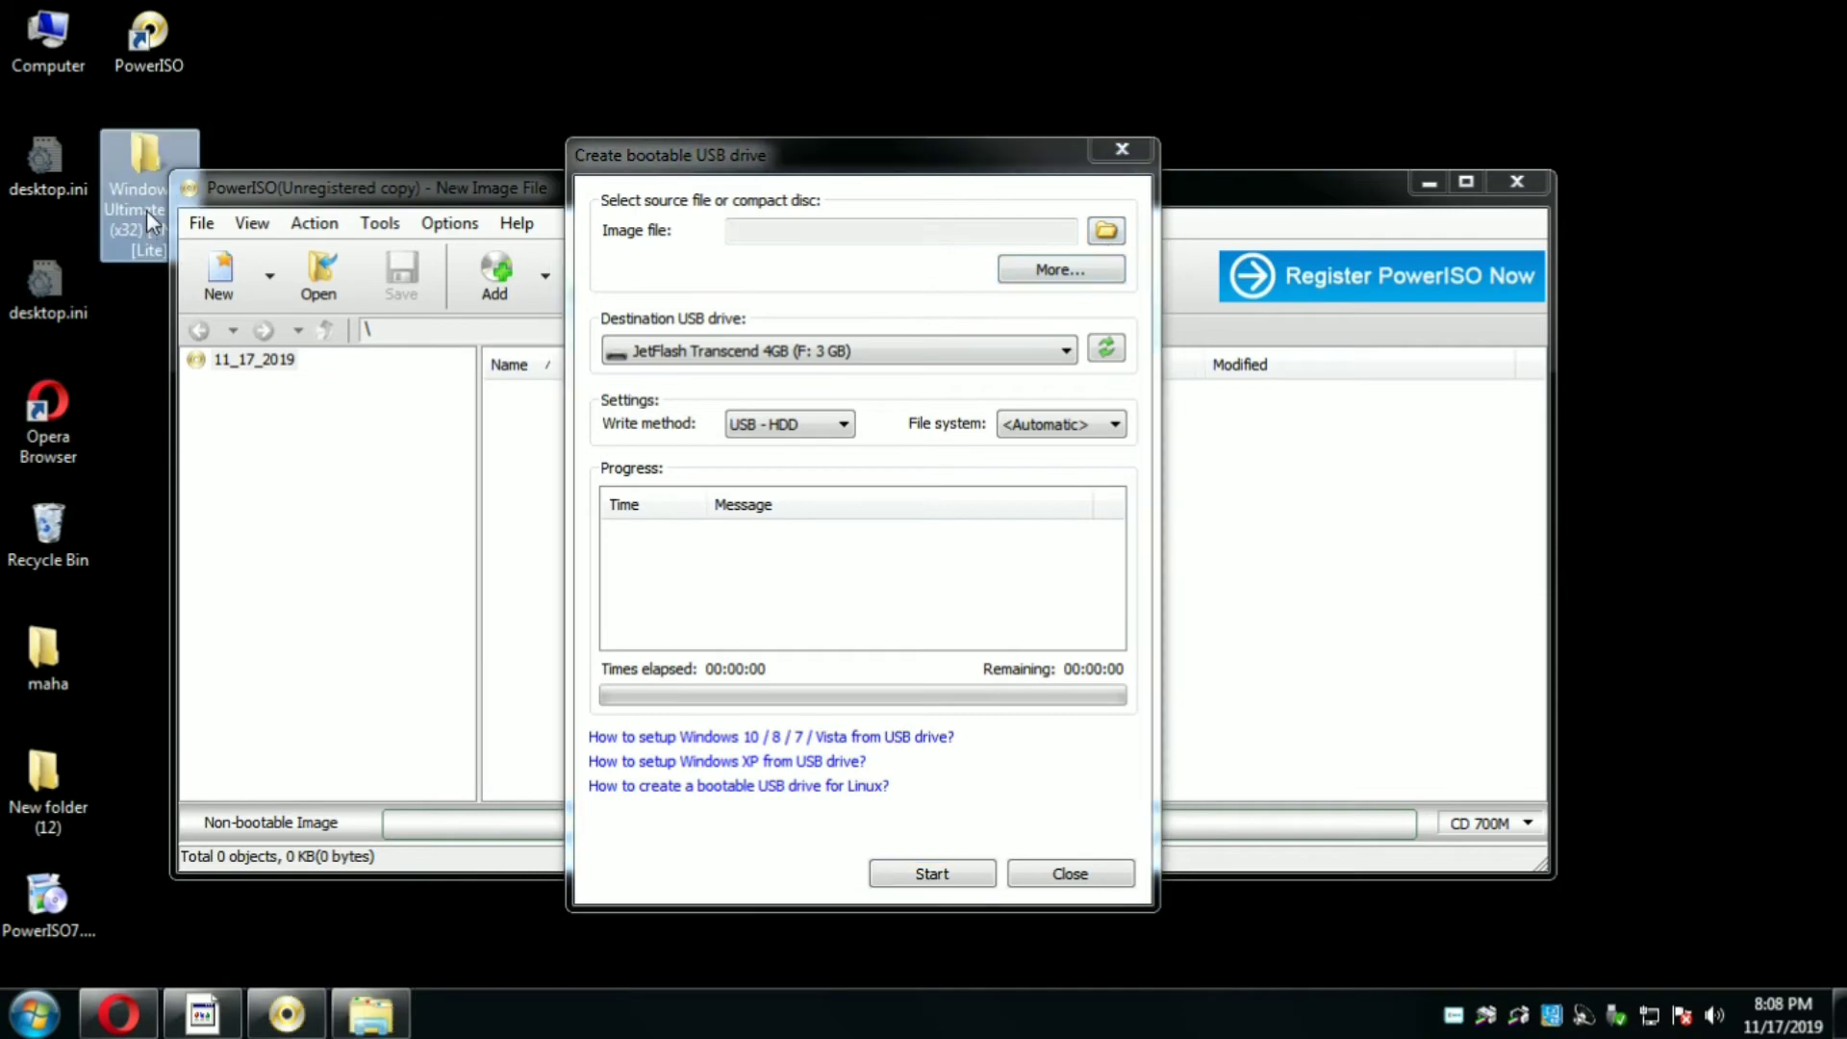
drag(146, 210, 144, 164)
click(375, 184)
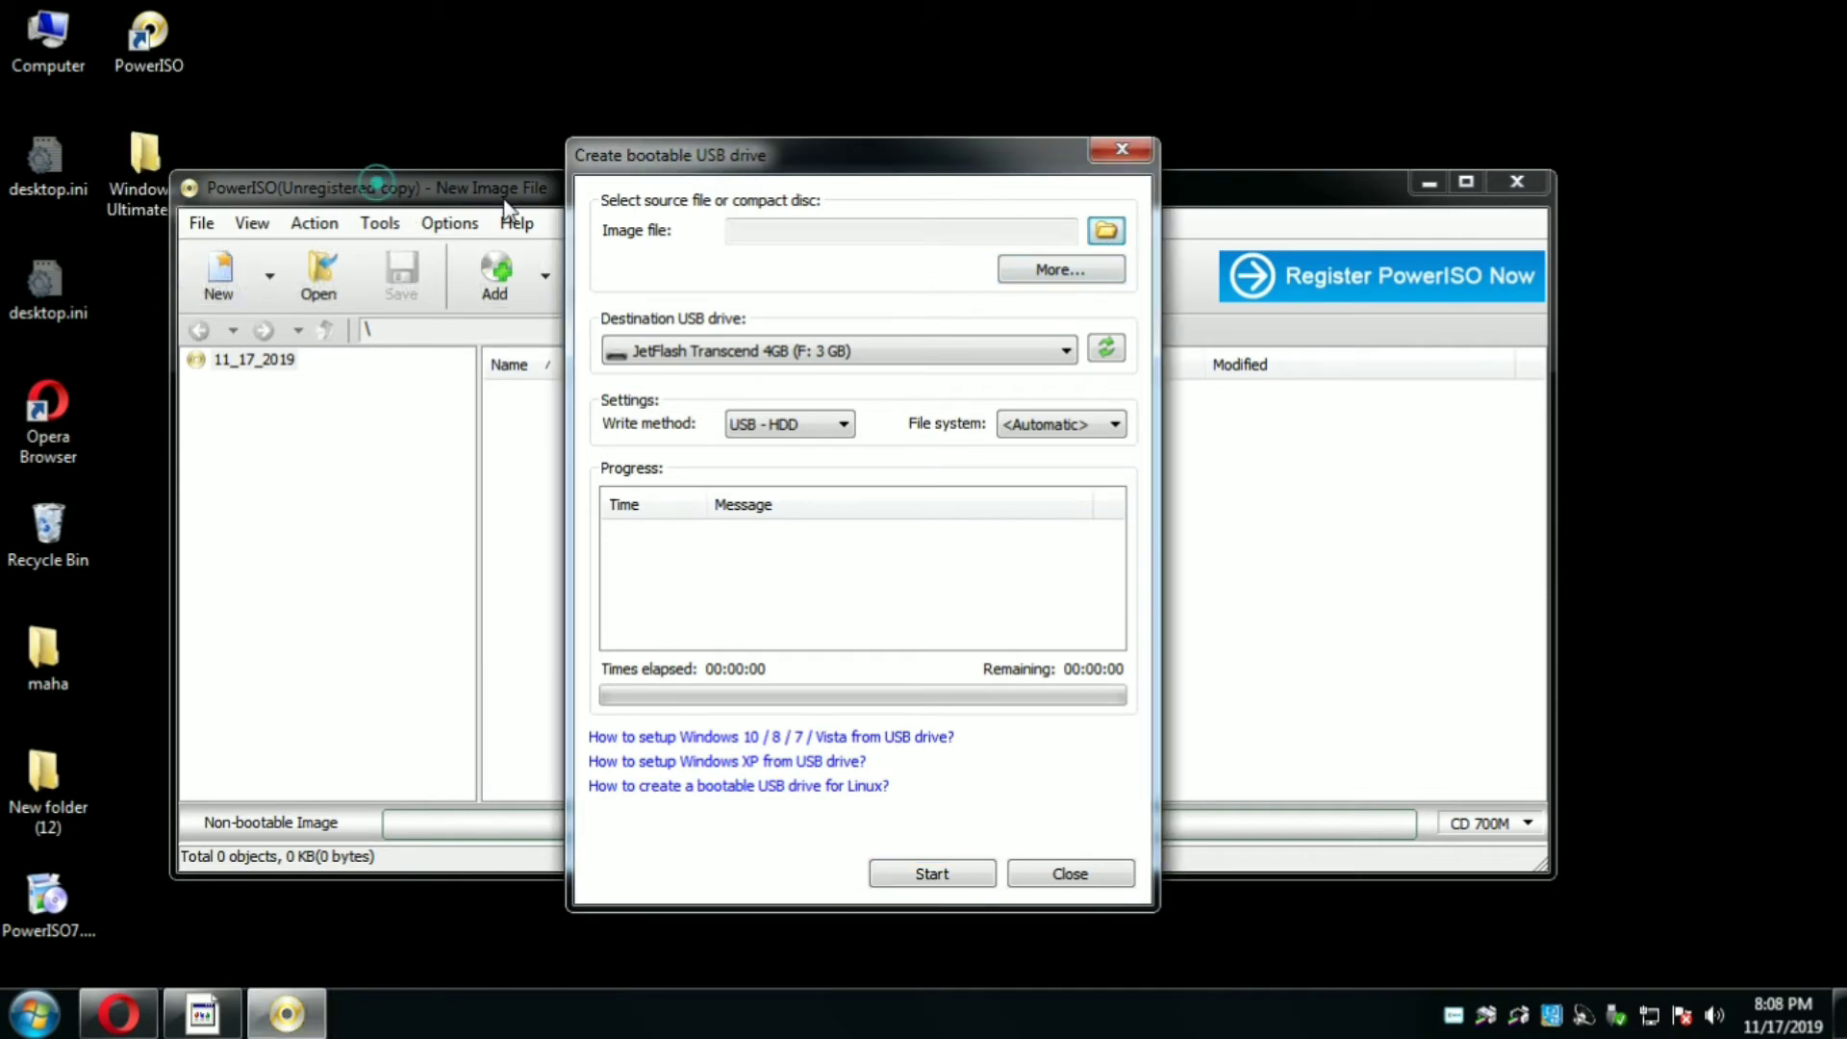
drag(654, 156, 841, 343)
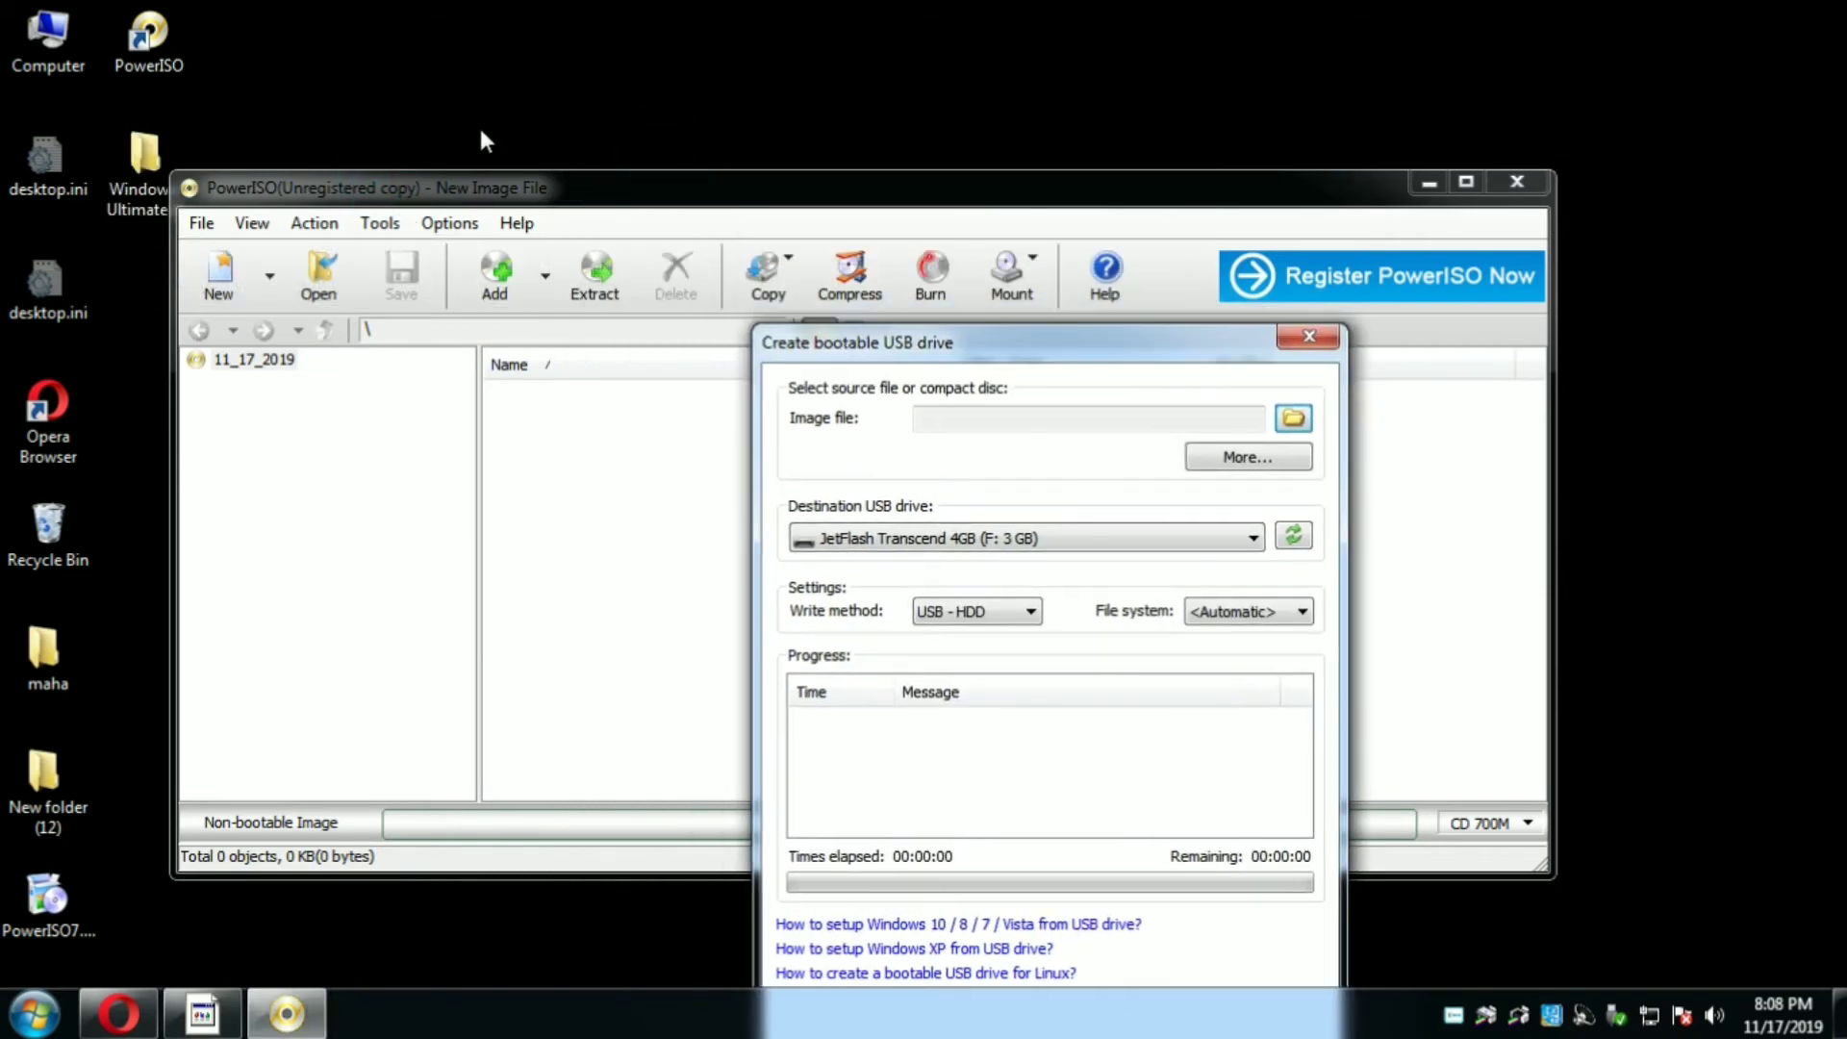
- Show the desktop to check the Windows 7 Ultimate SP1 (x32) folder, and return to the bootable USB dialog
click(152, 193)
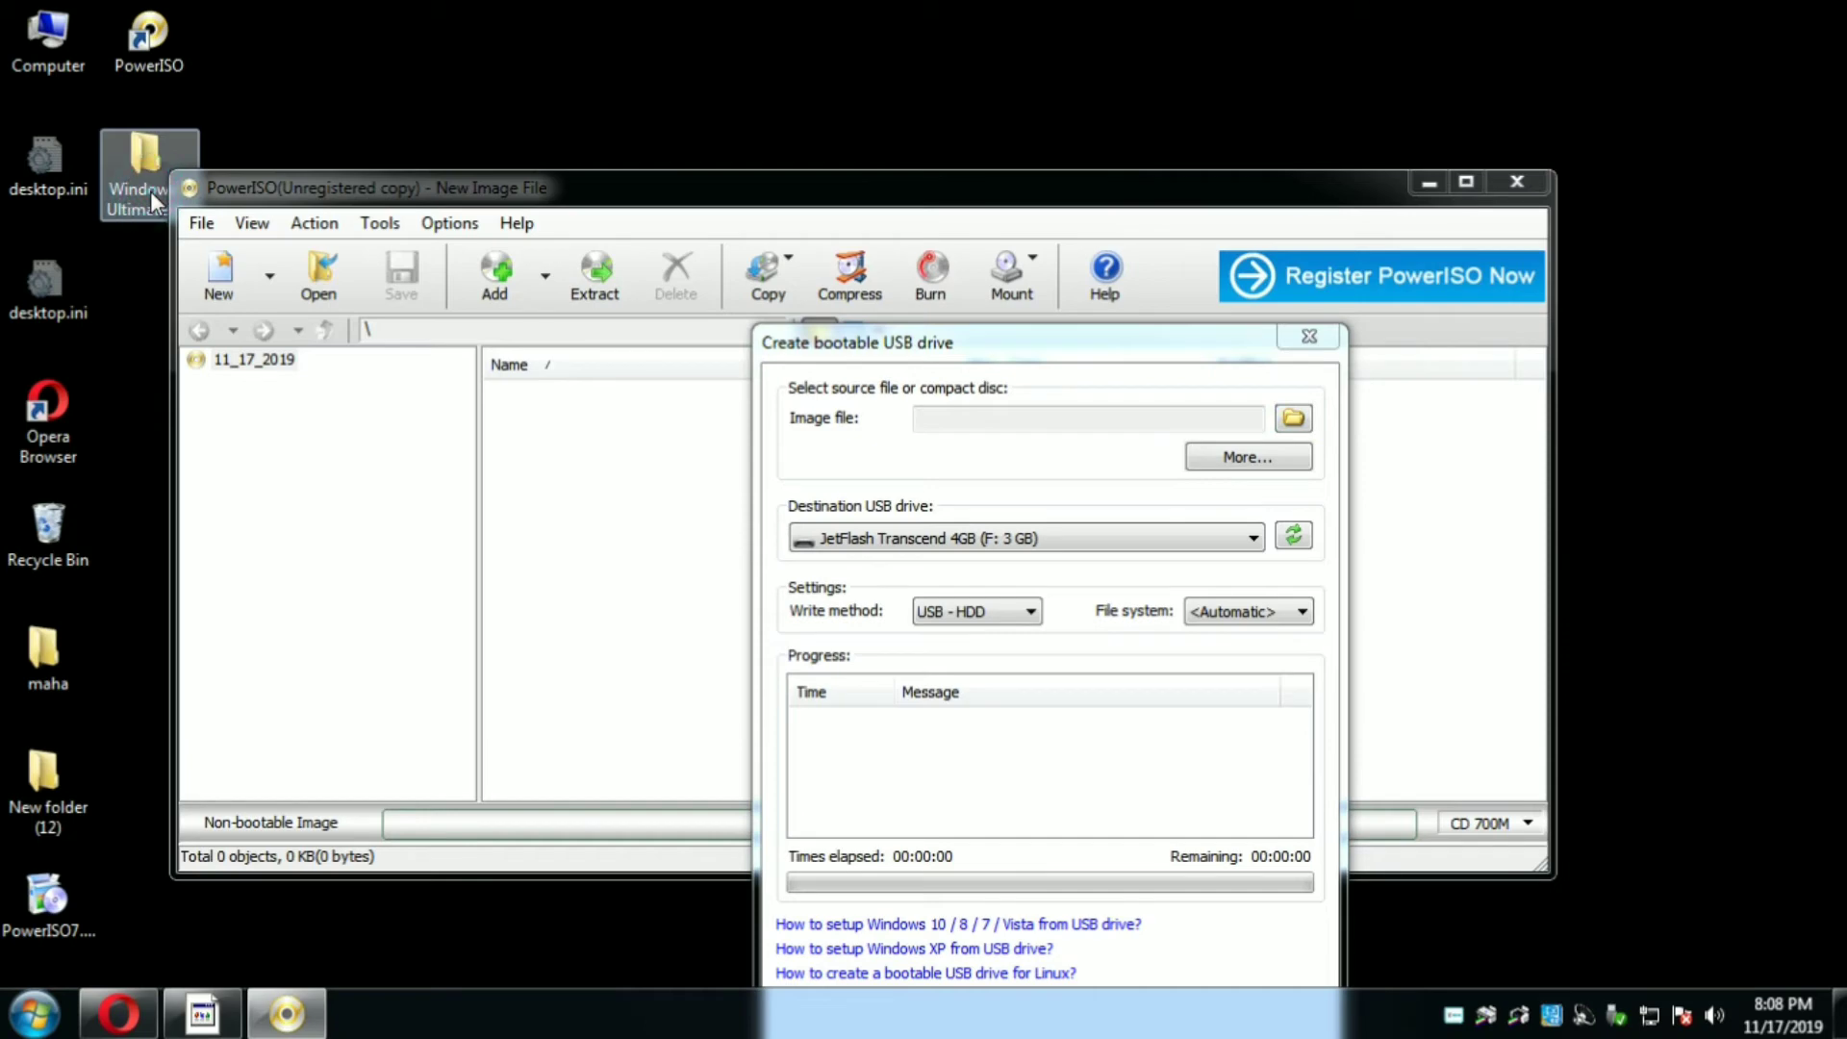
right_click(708, 997)
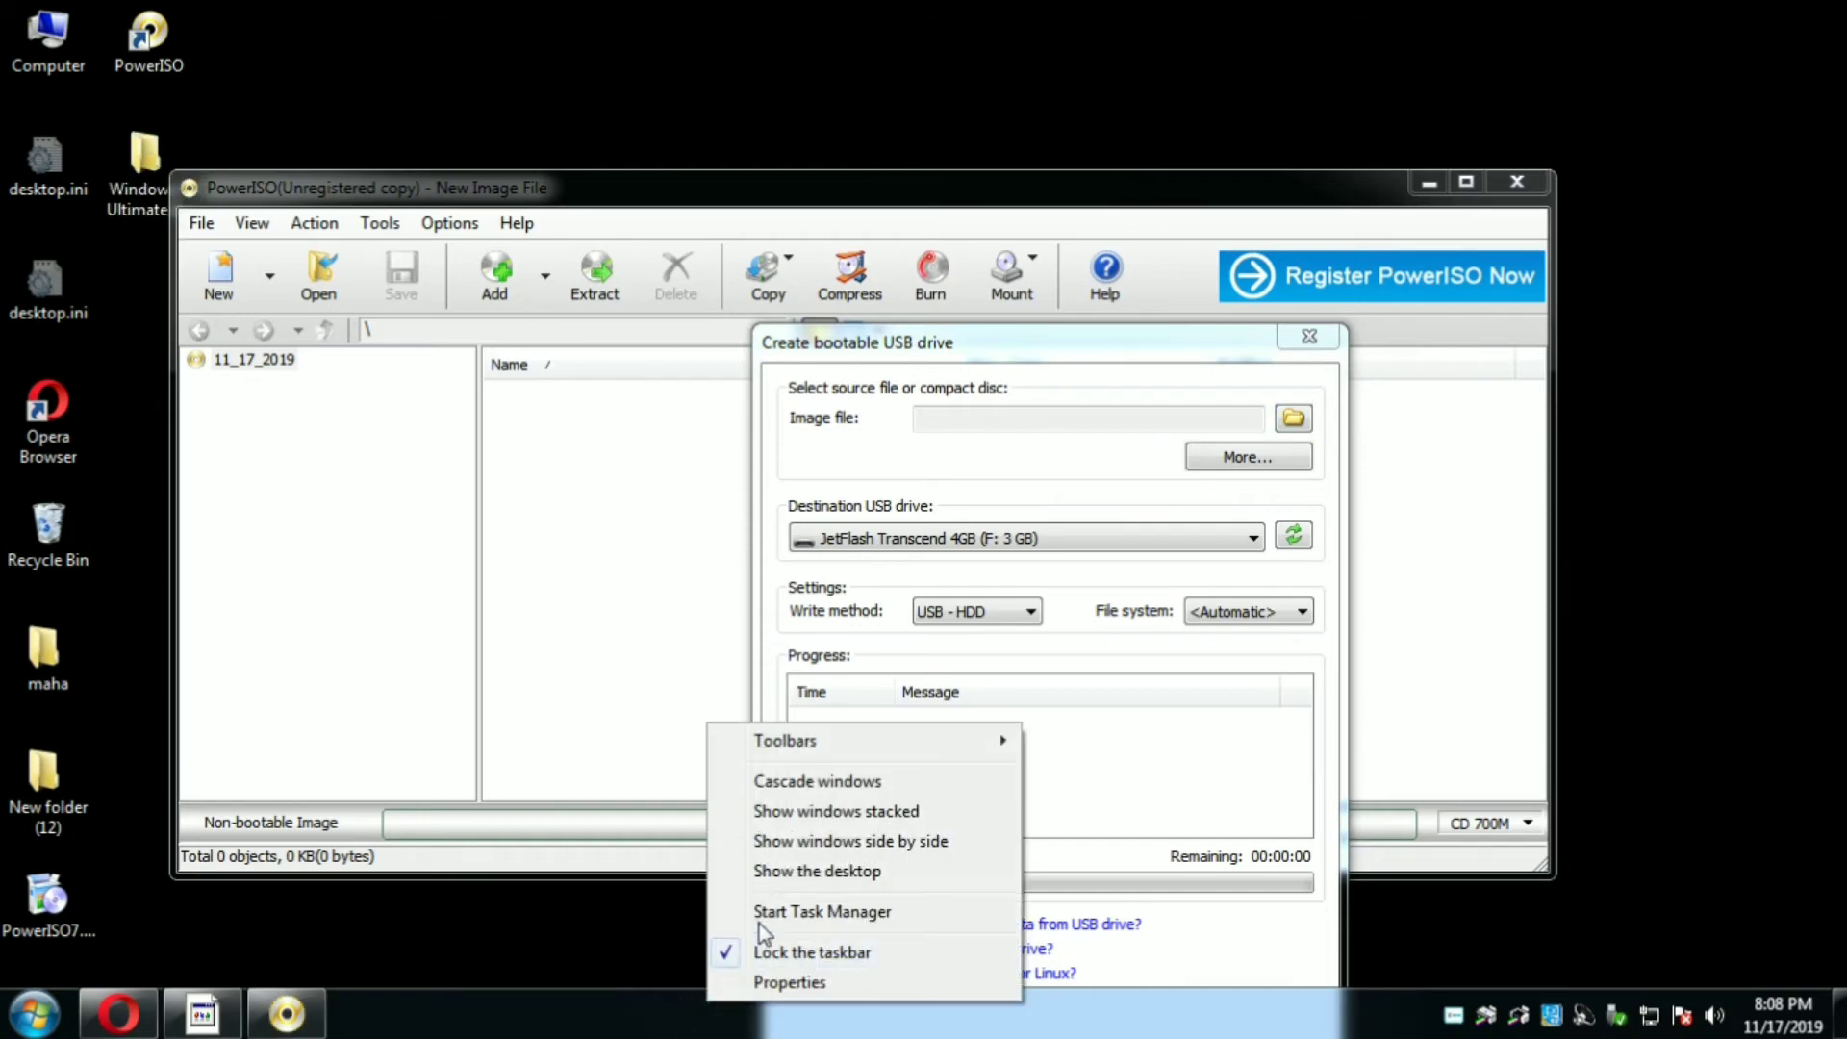
click(797, 870)
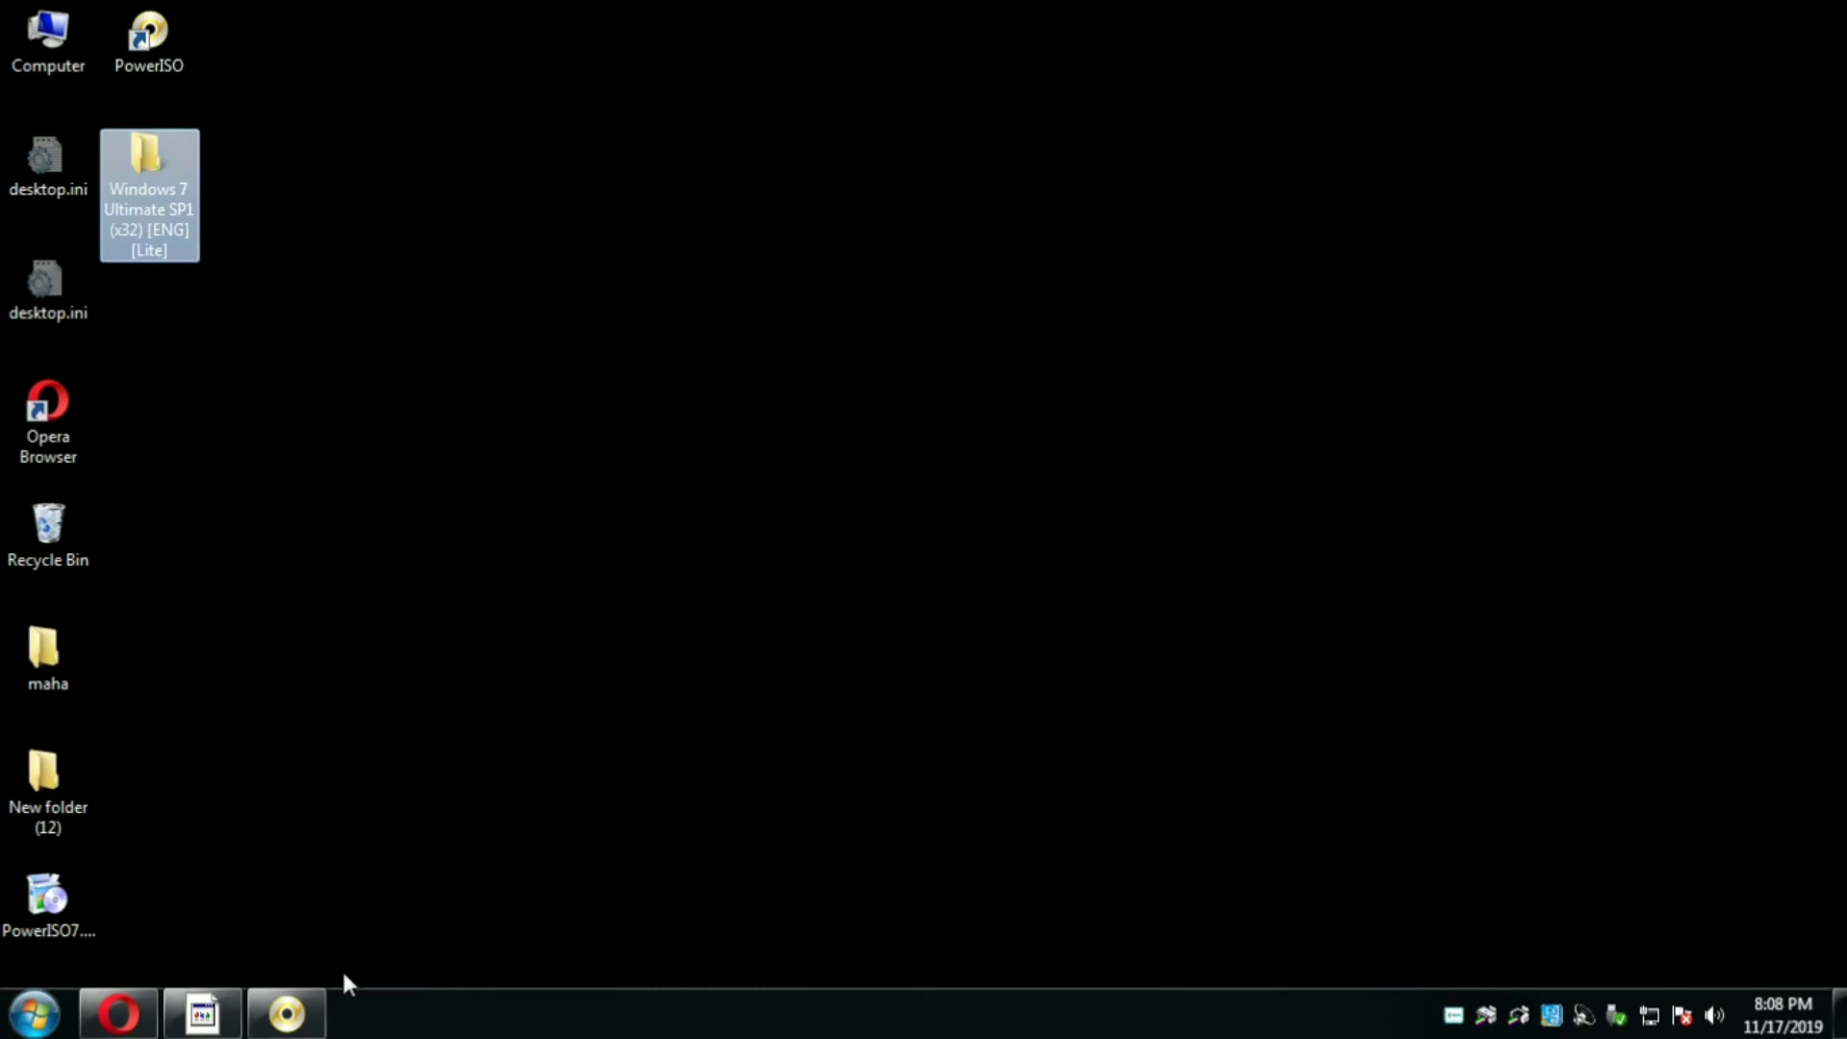
click(284, 1013)
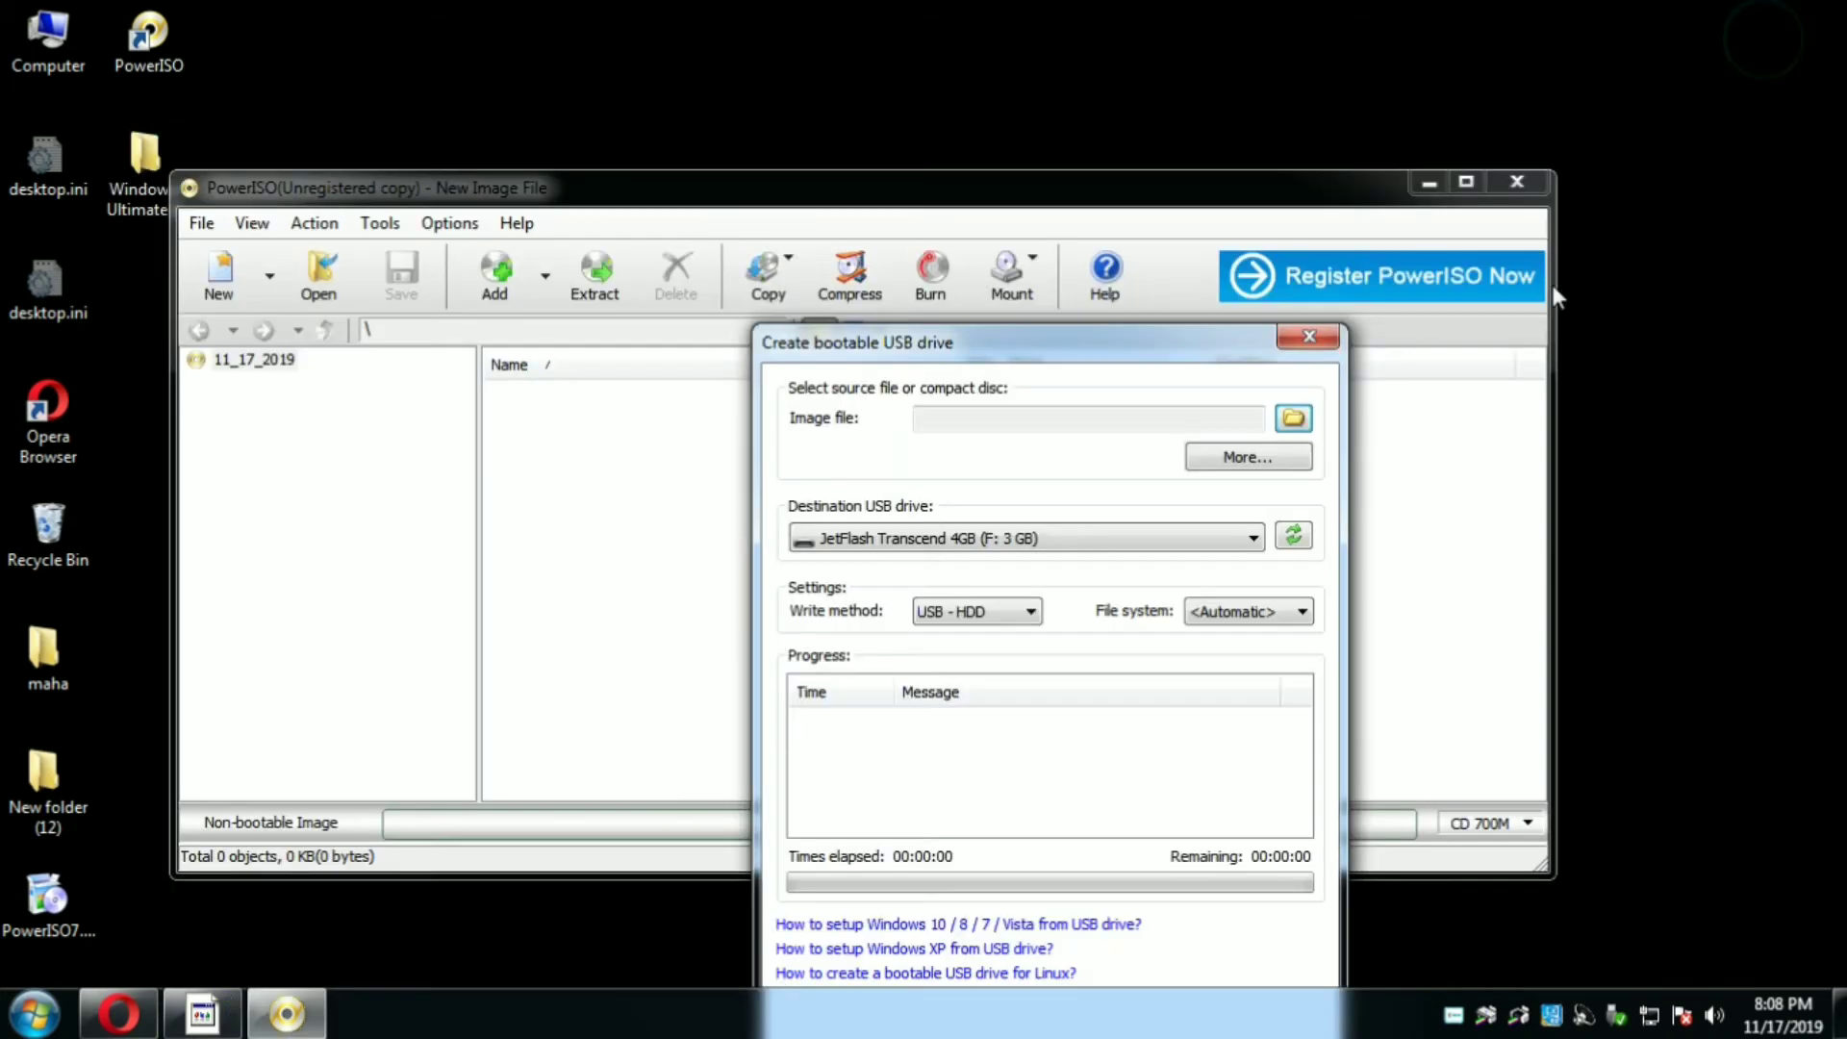
- Load Win7.SP1.lite.v2-IK.iso from the Windows 7 Ultimate SP1 (x32) [ENG] [Lite] desktop folder as the source image file
click(1293, 418)
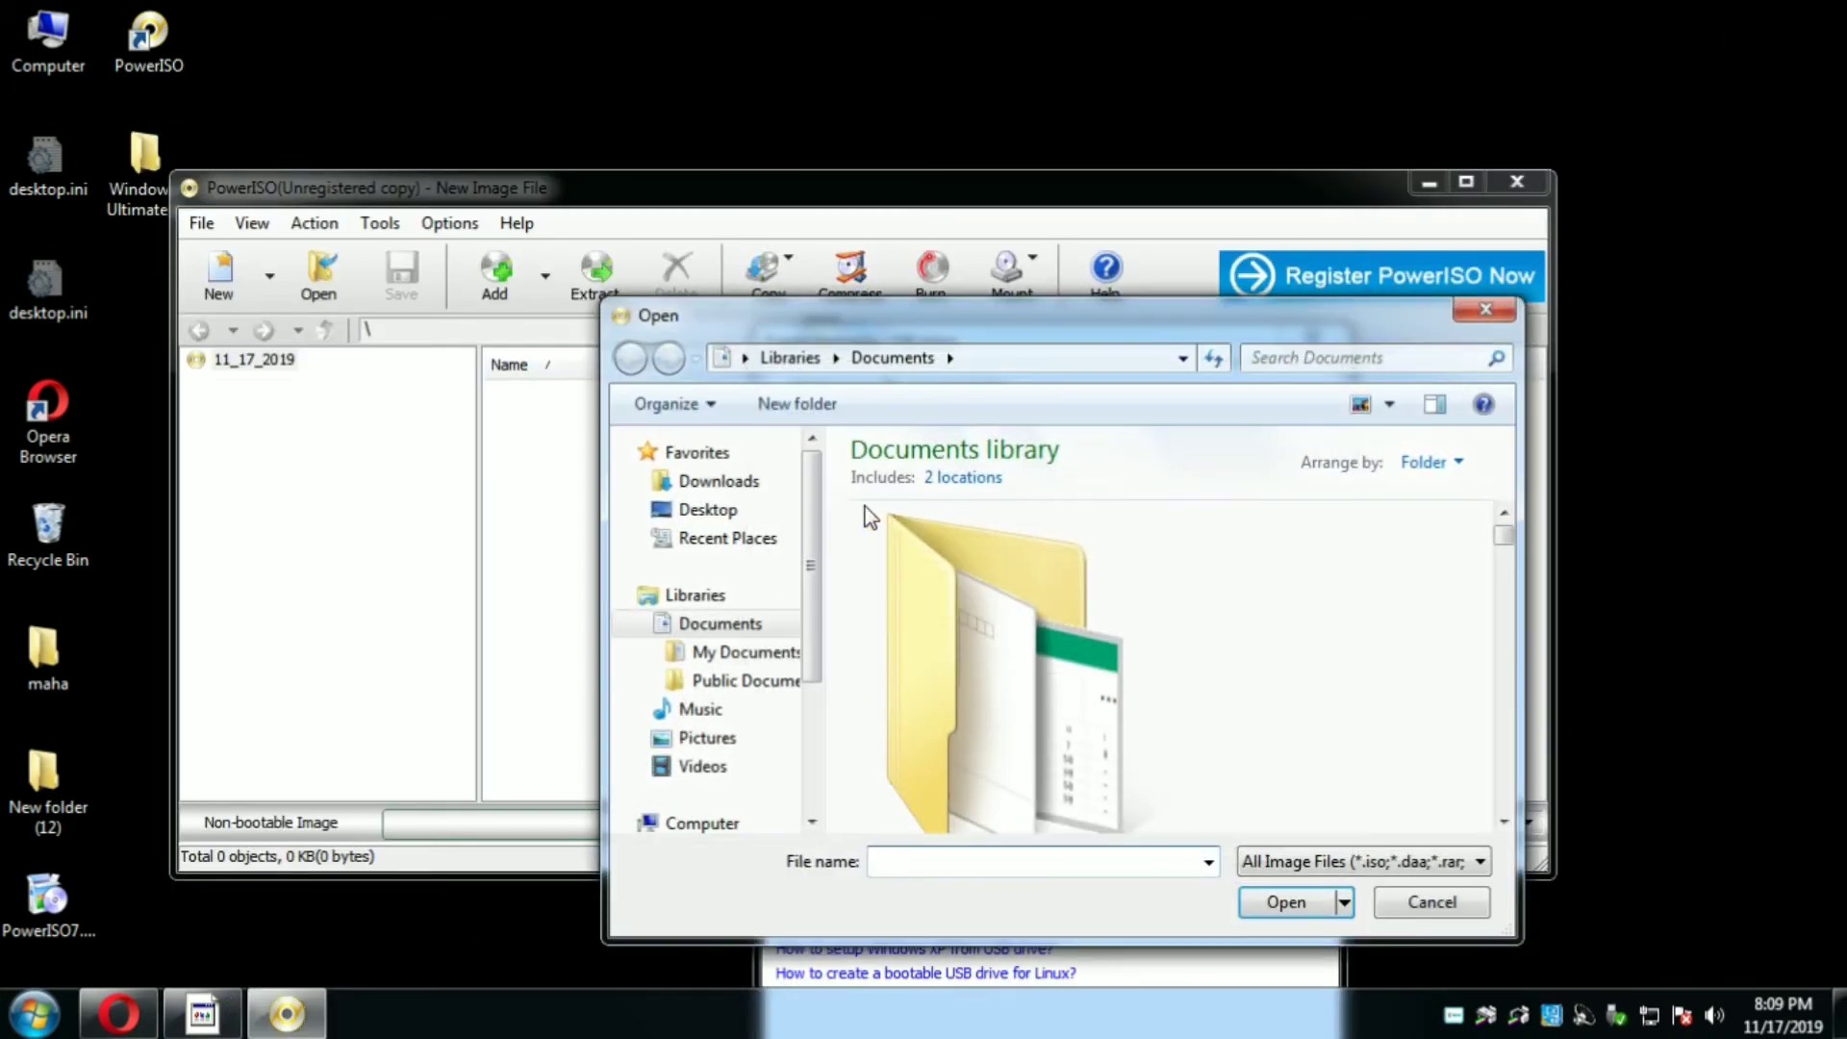
click(732, 510)
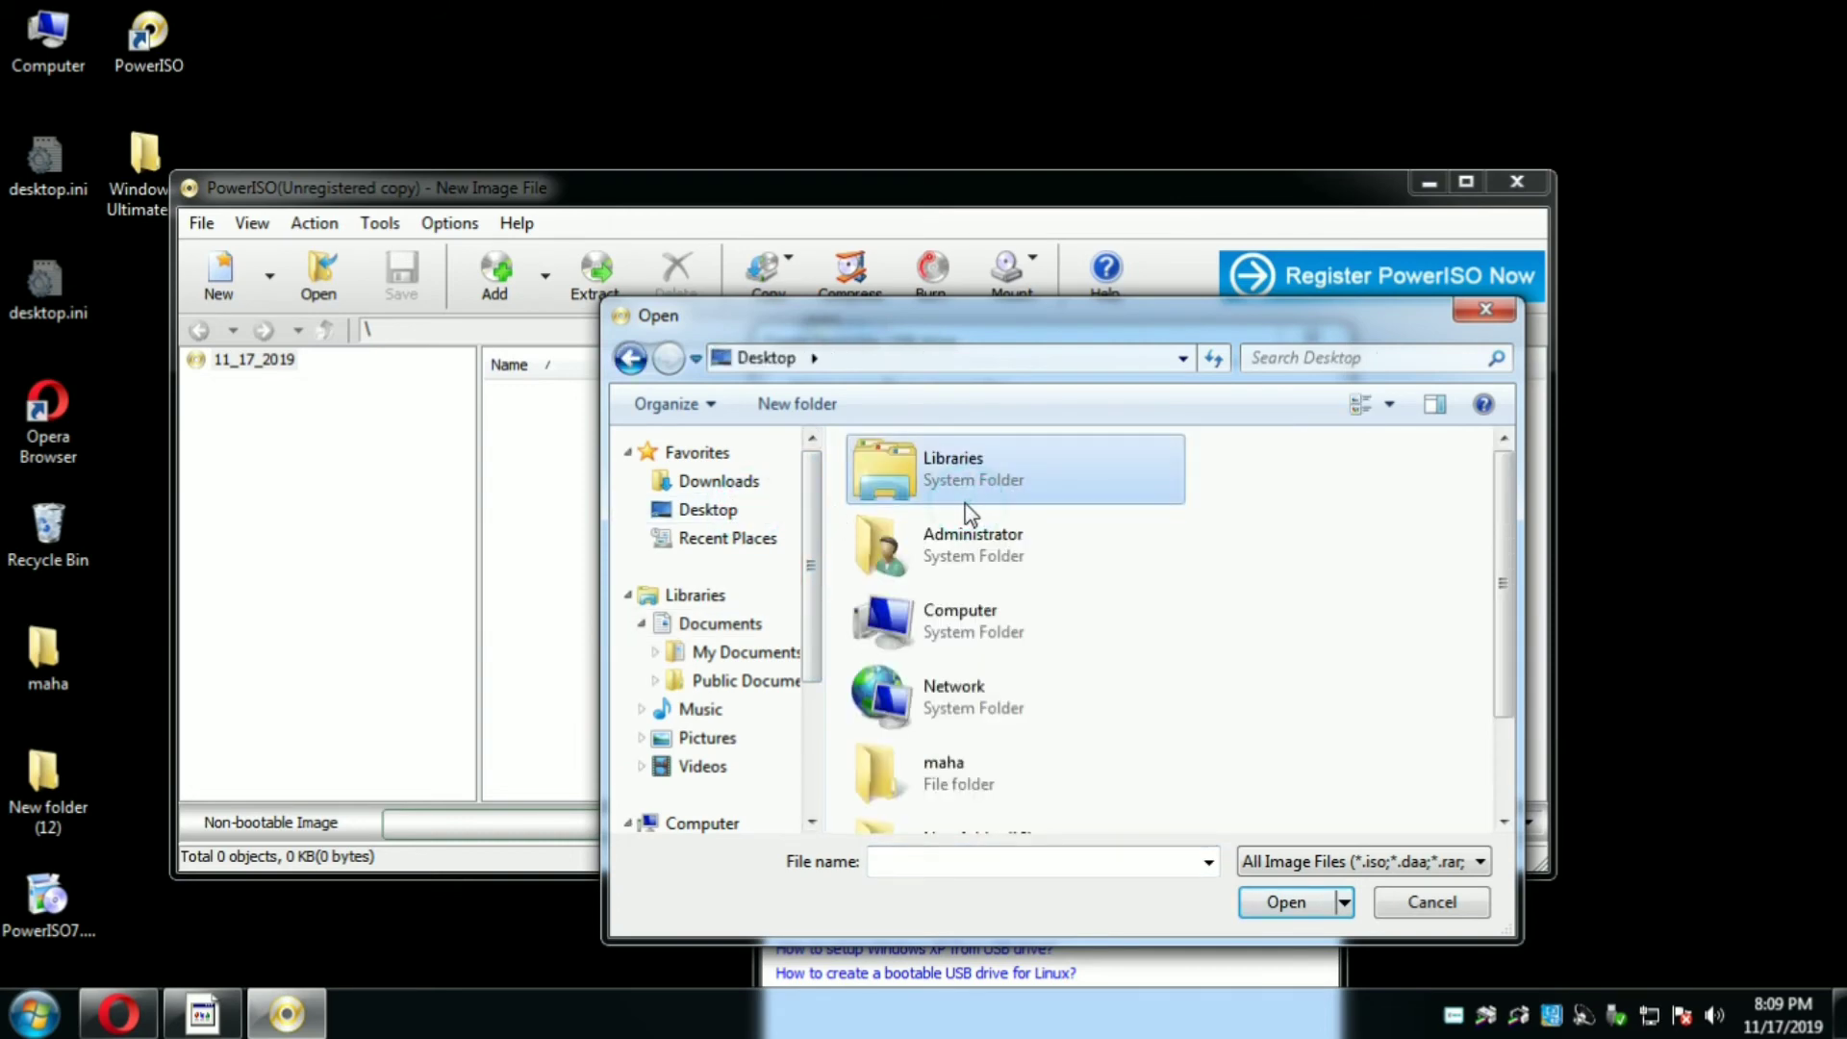
scroll(971, 513, down, 2)
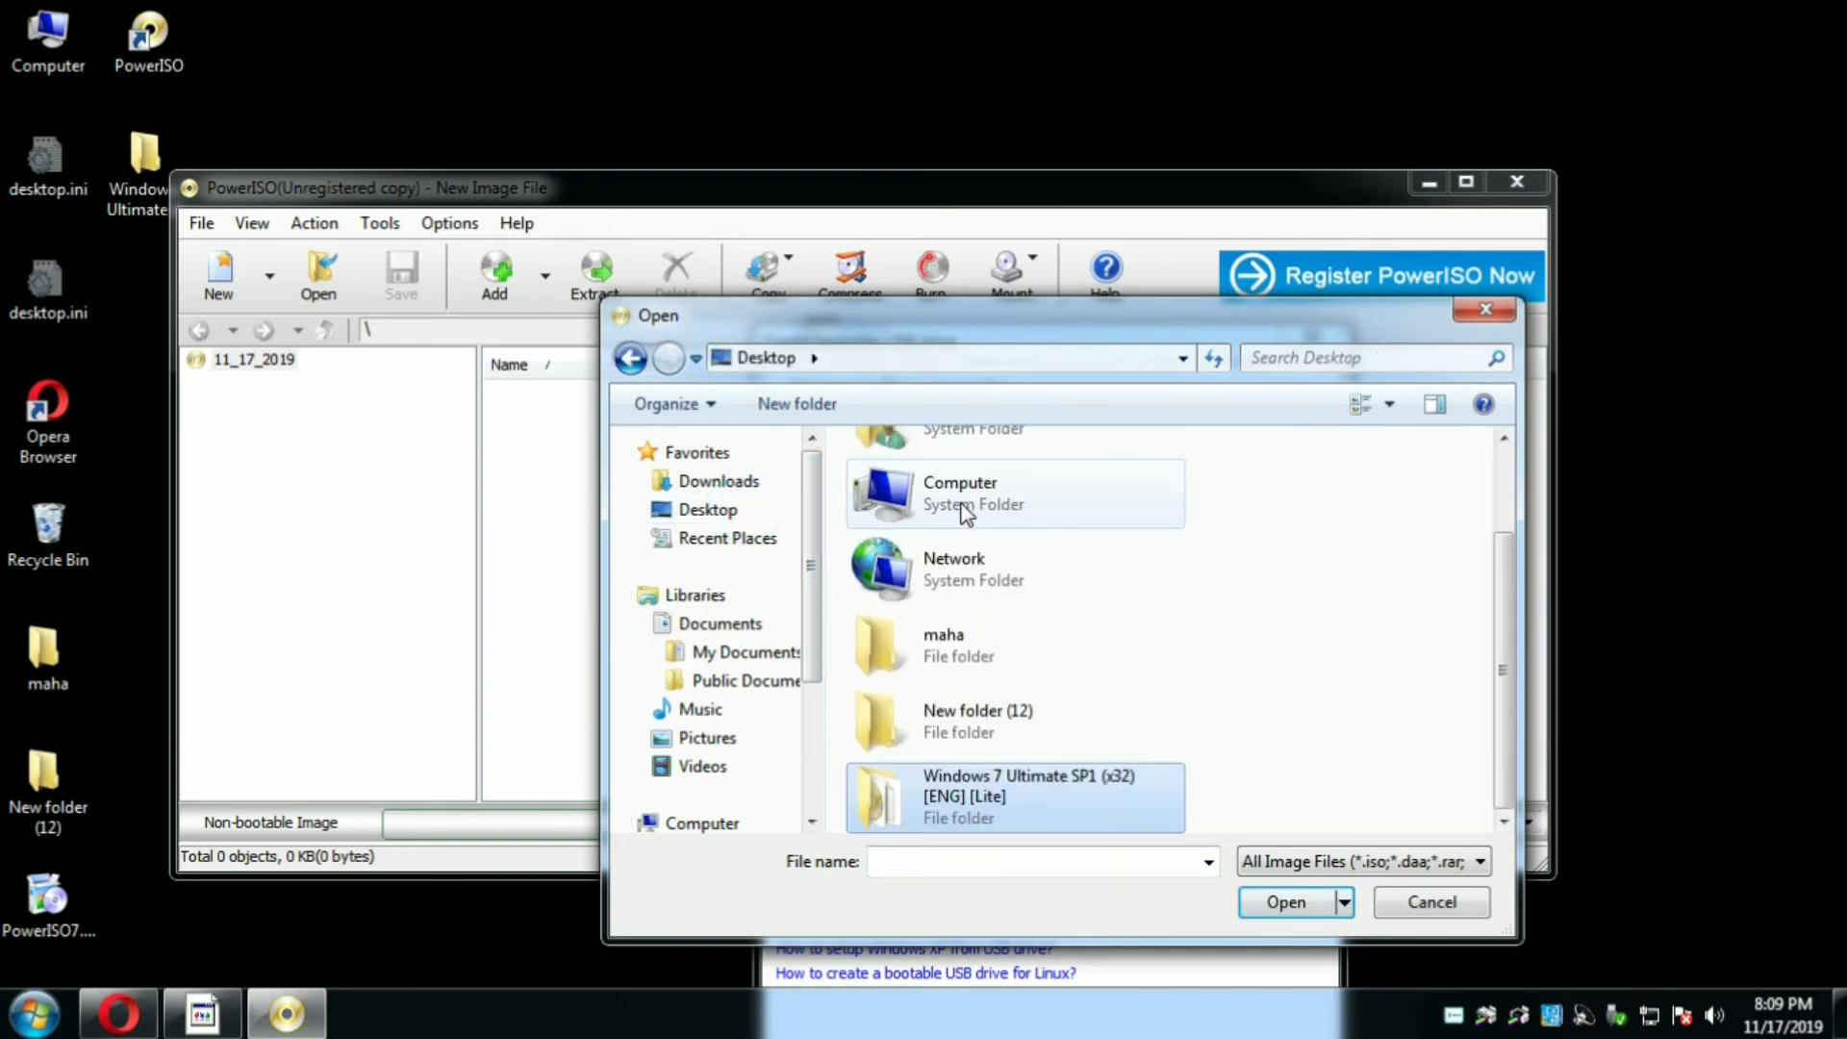
double_click(955, 823)
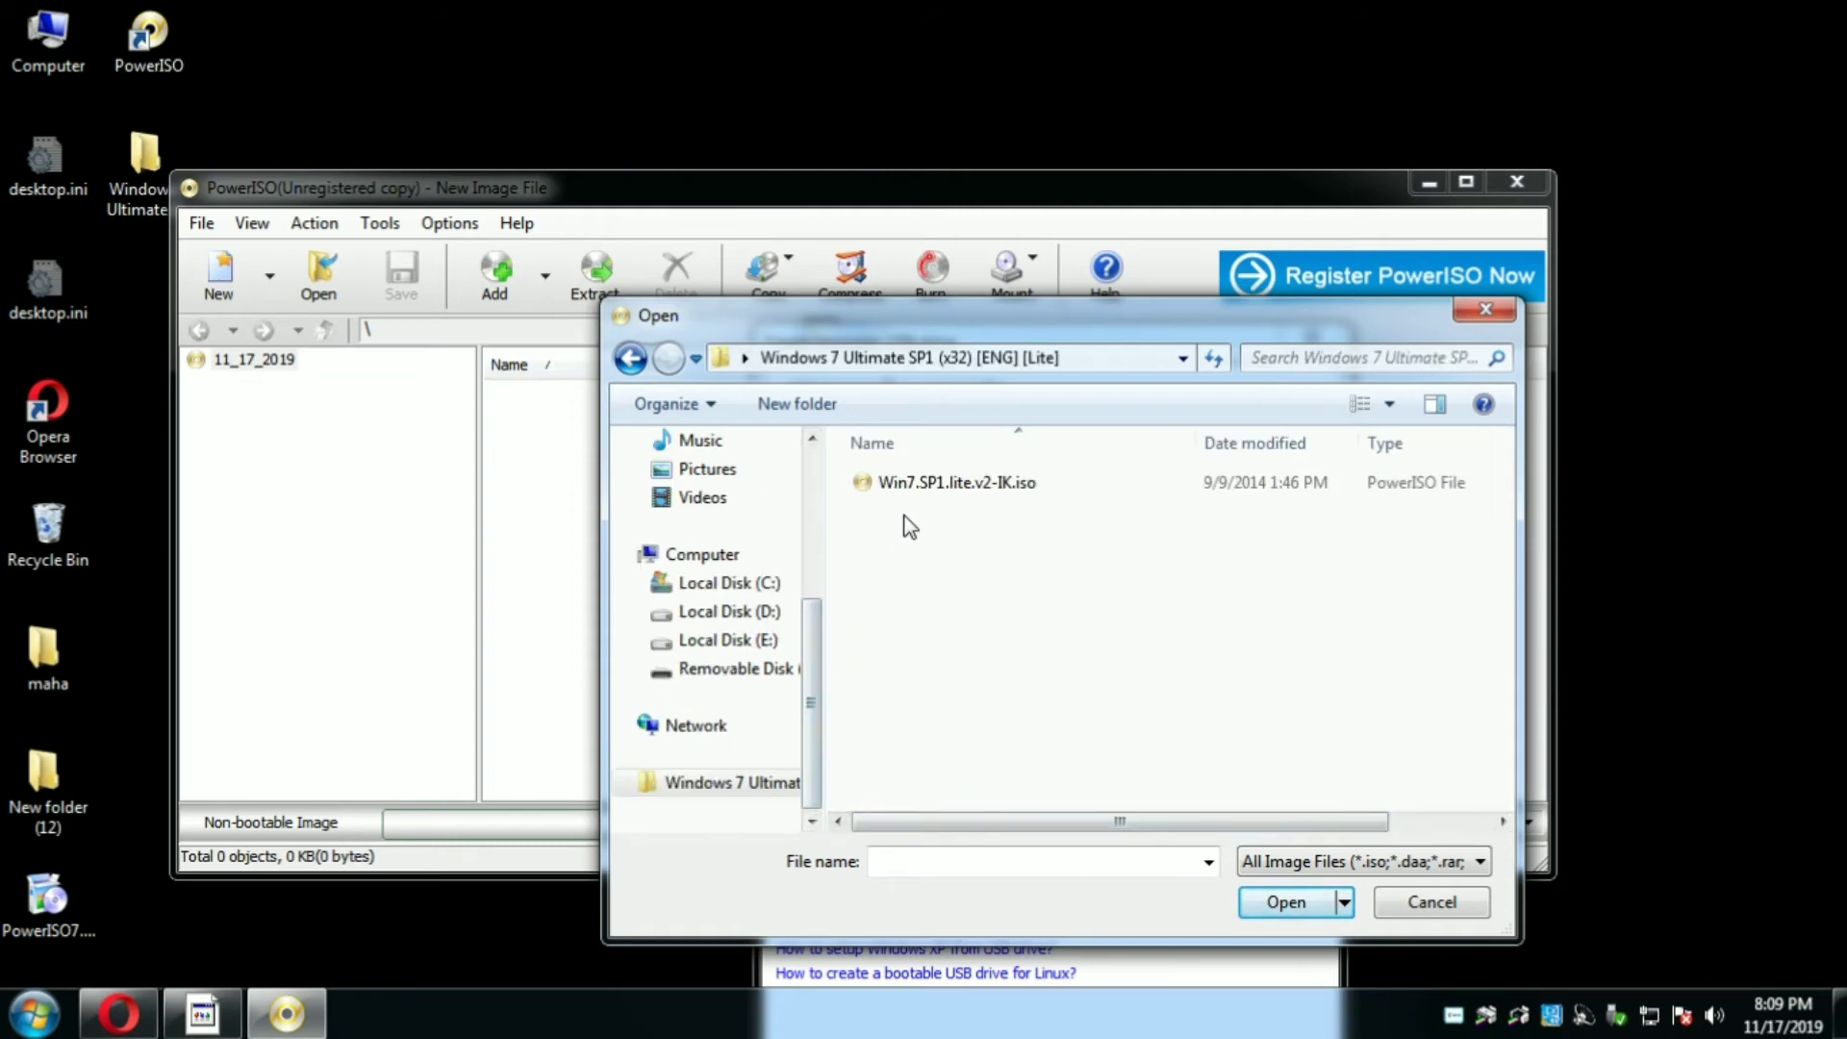
click(902, 489)
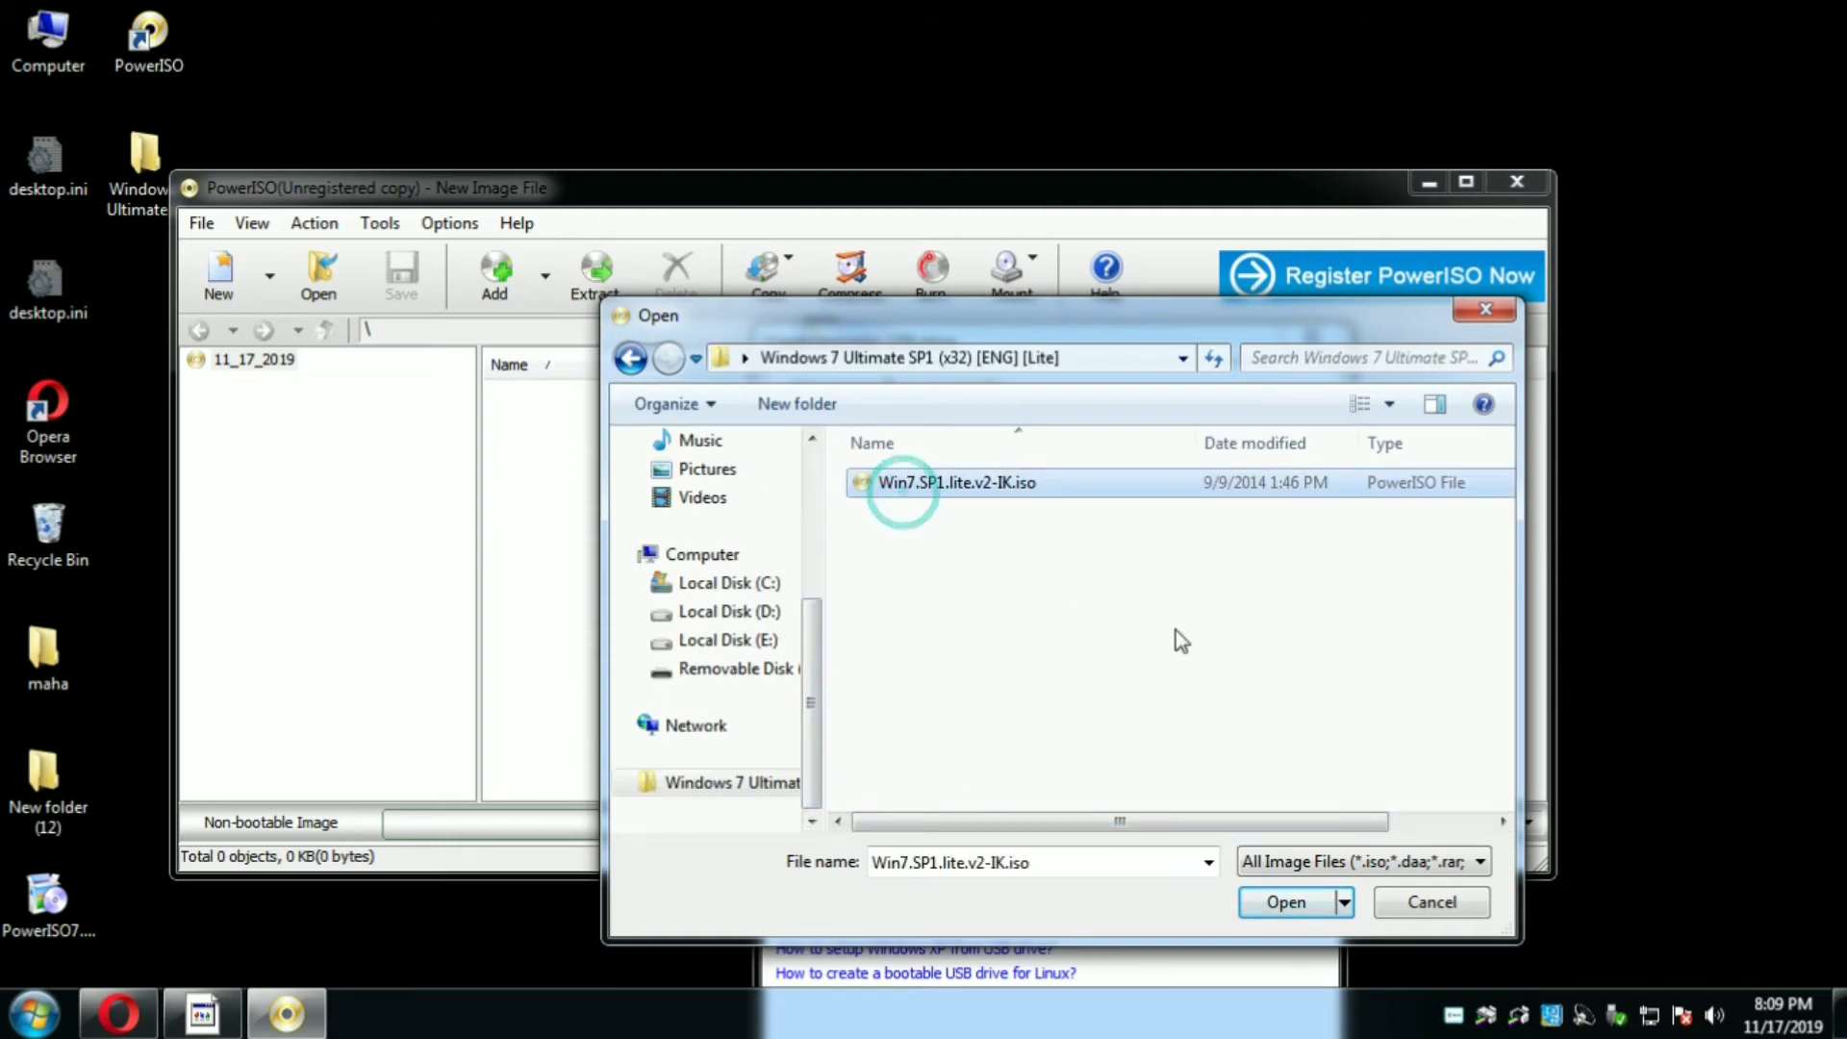
click(1289, 902)
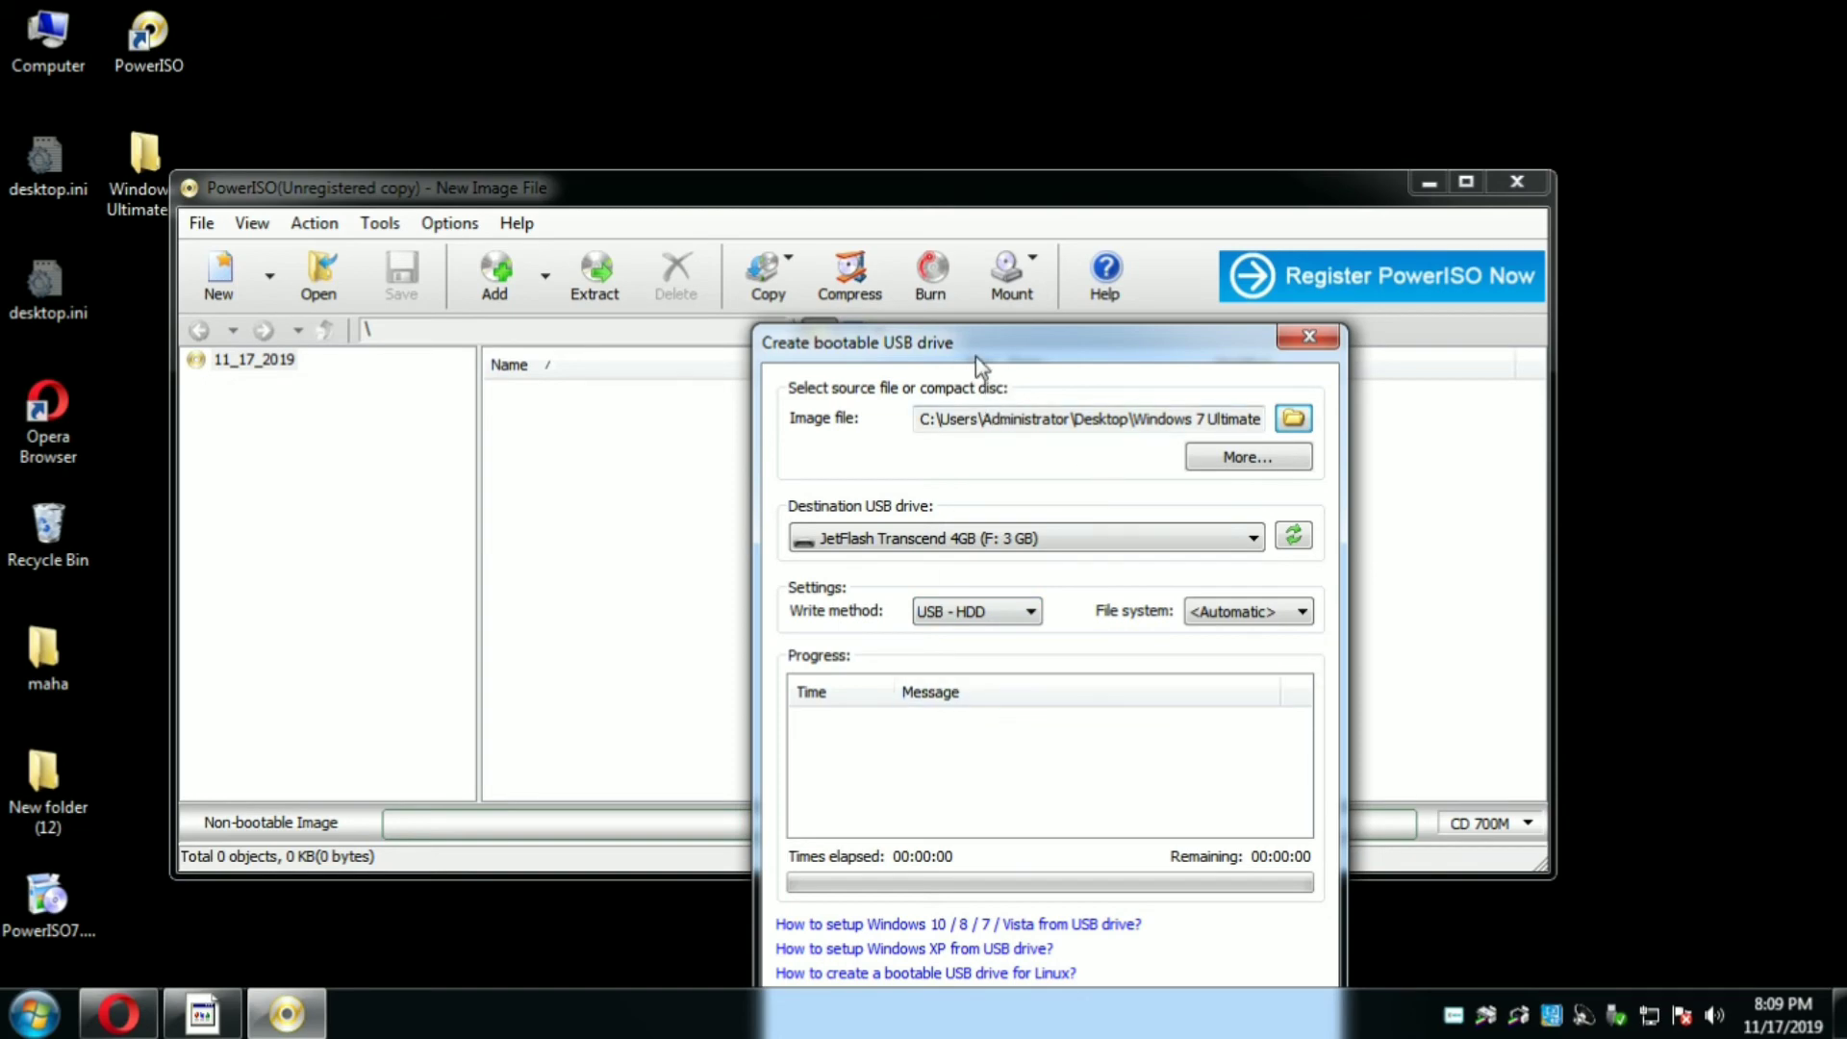
- Move the bootable USB dialog fully into view and write the image to the JetFlash Transcend 4GB drive, acknowledging the prompts
drag(975, 352, 916, 164)
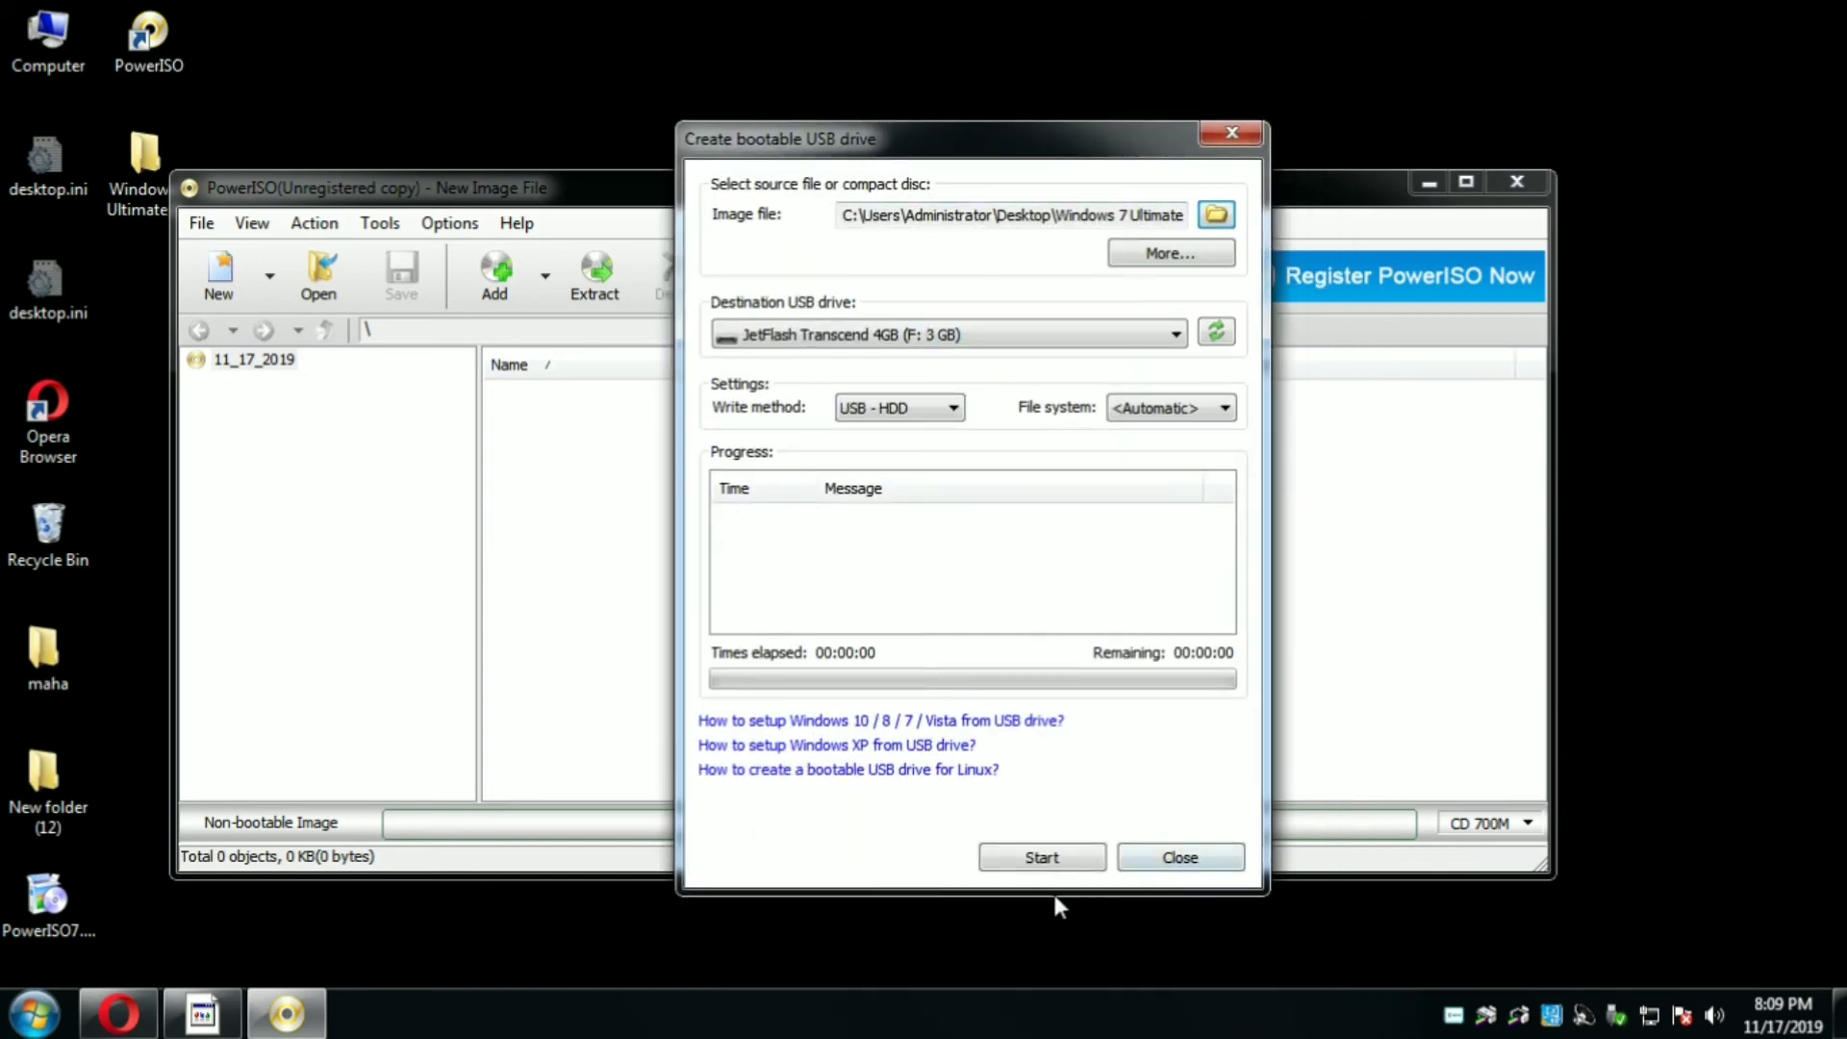
click(1010, 858)
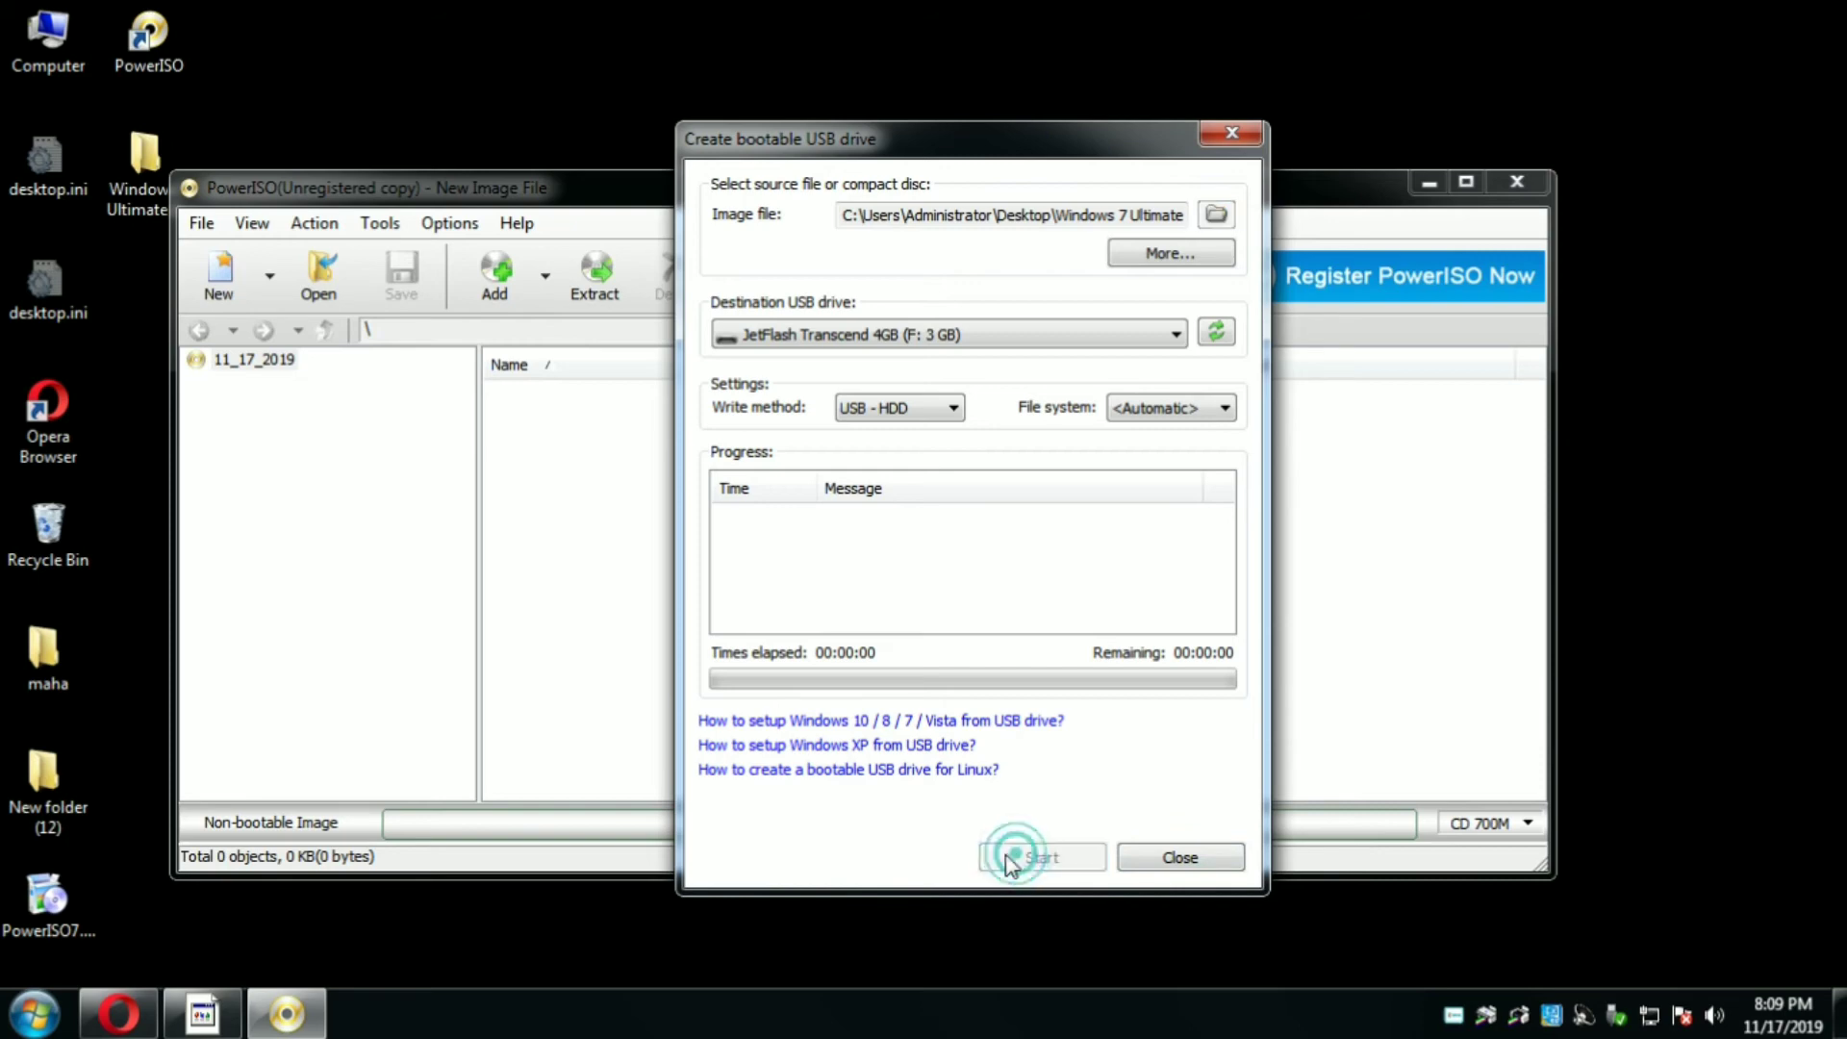
click(1055, 616)
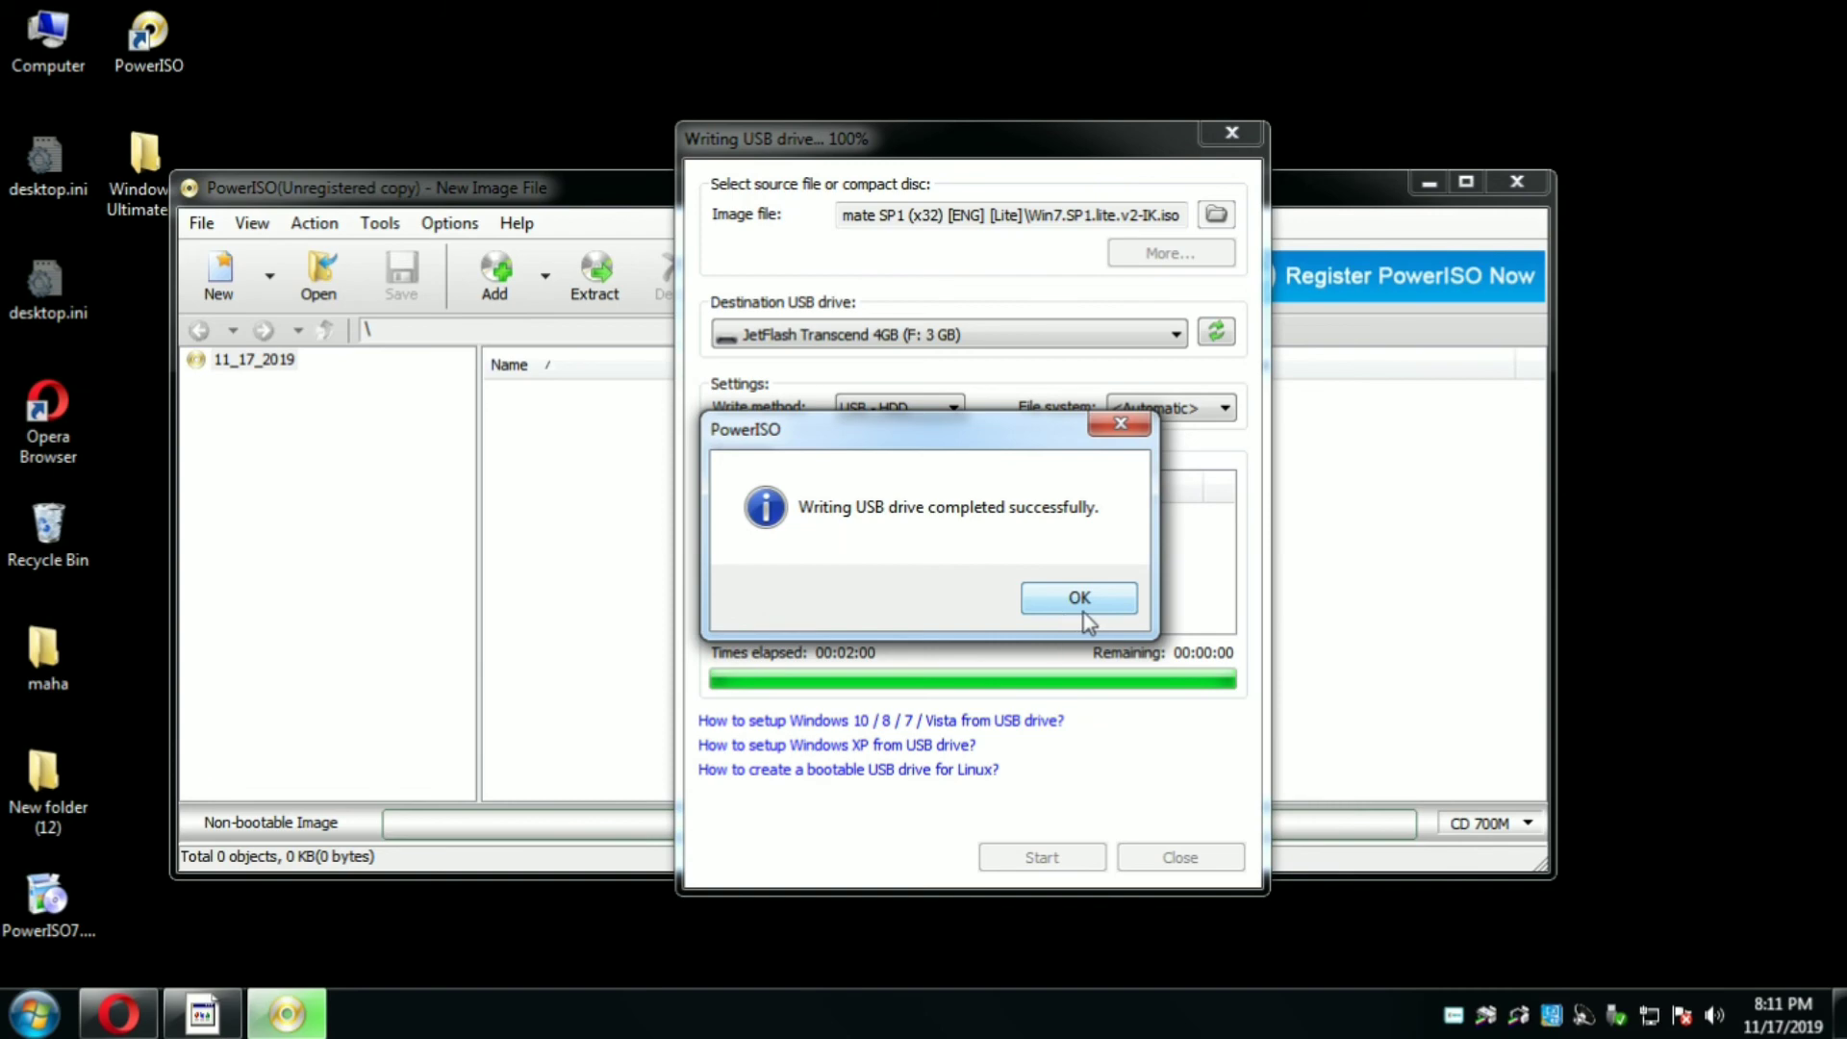
click(1081, 609)
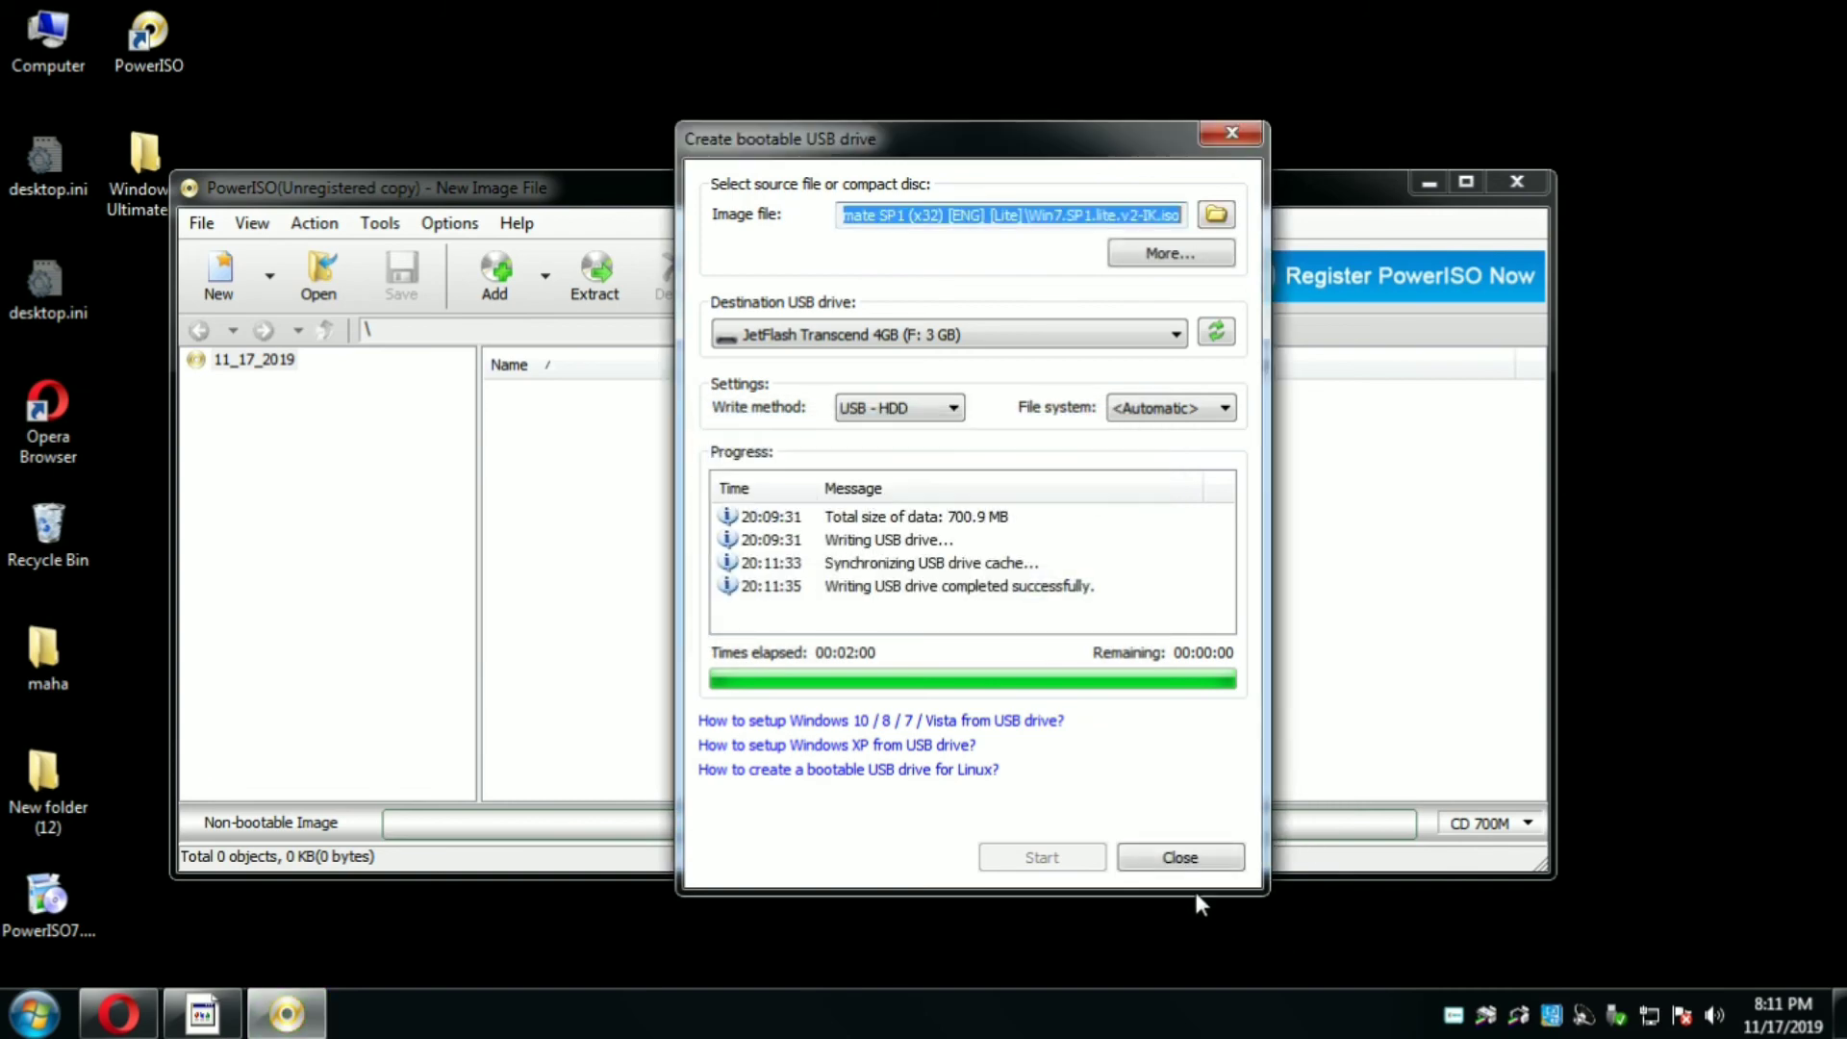
- Close the bootable USB dialog and PowerISO, and safely eject the USB mass storage device
click(1190, 859)
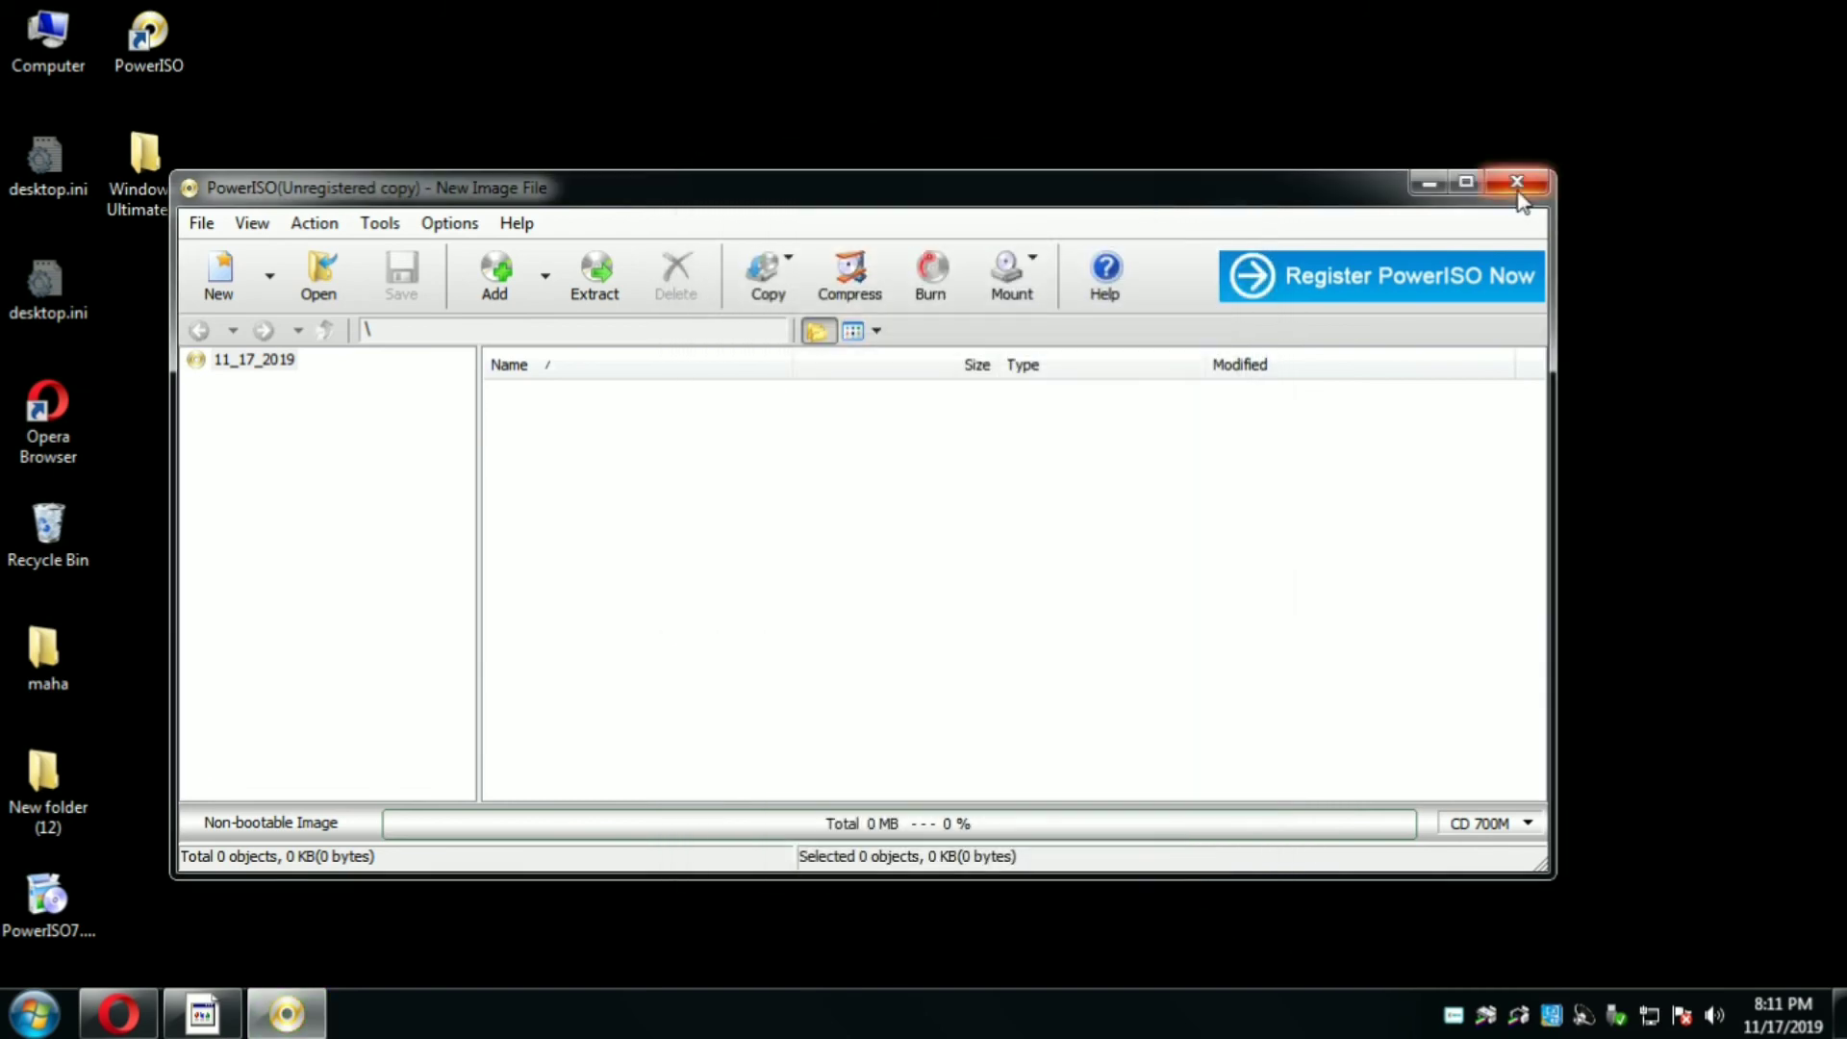
click(1517, 182)
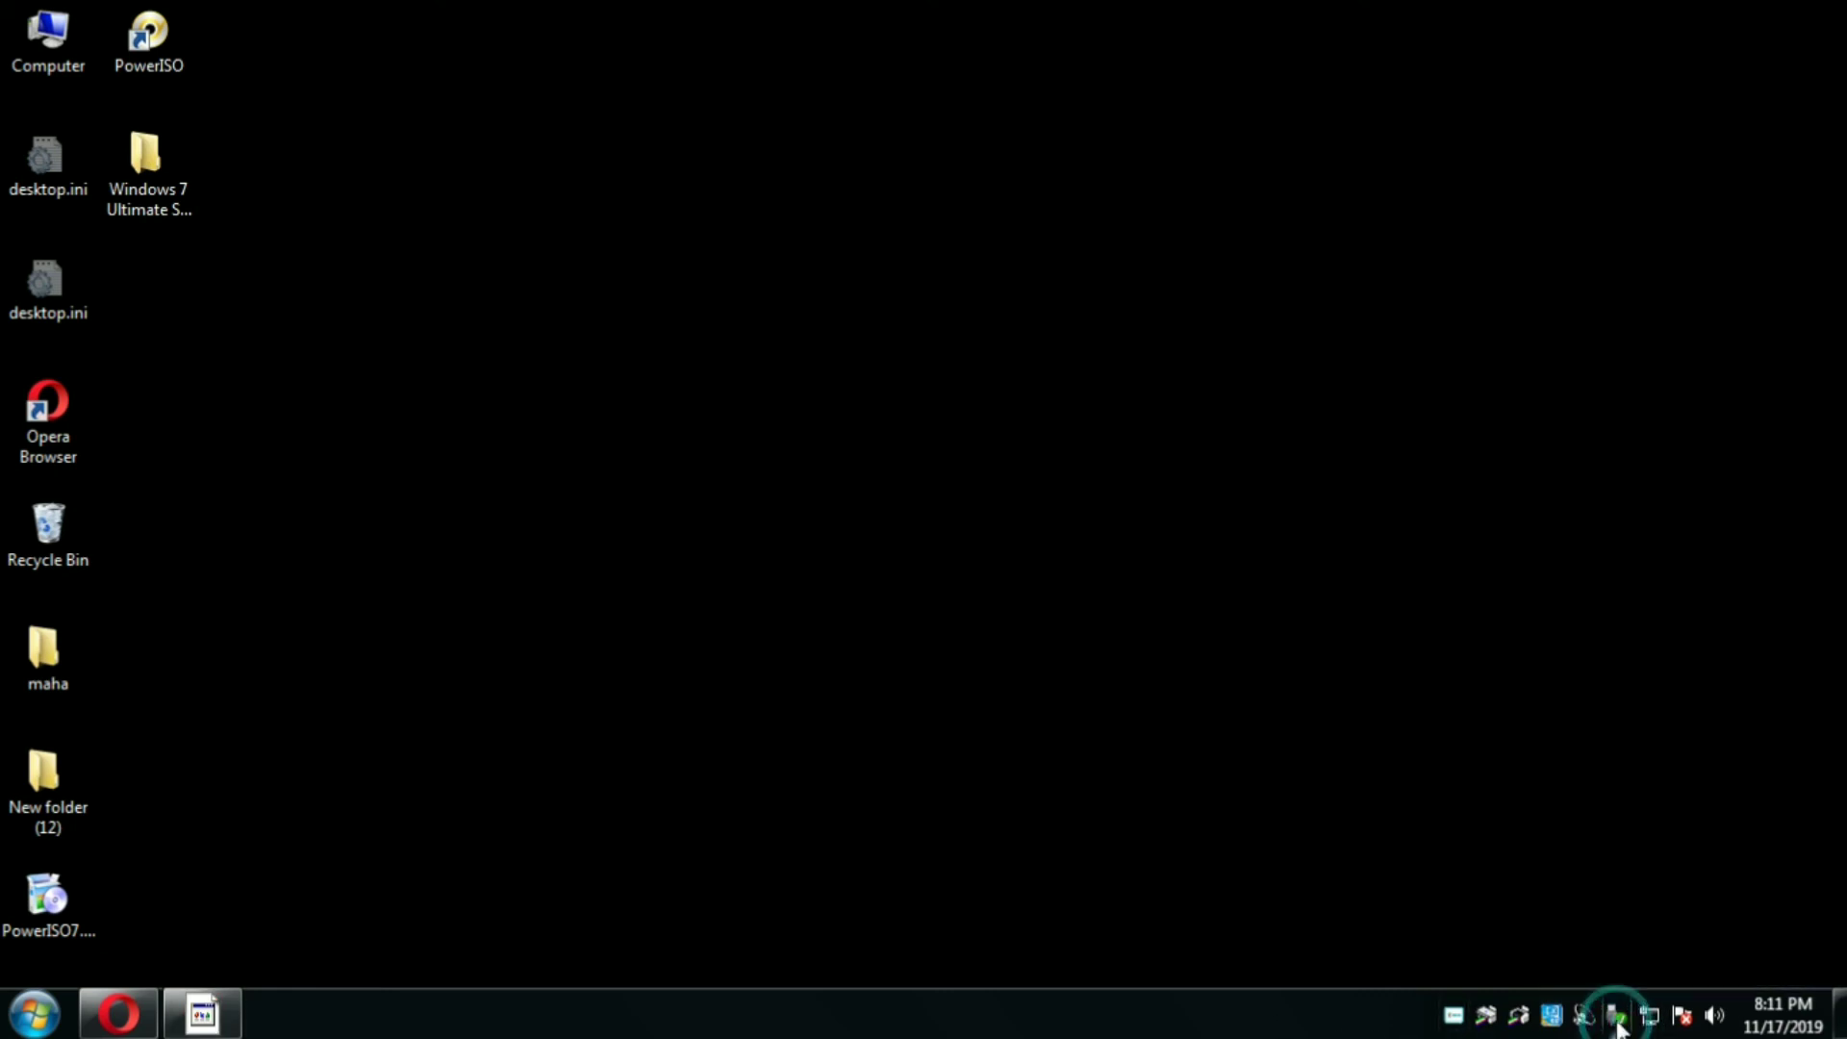
click(1616, 1025)
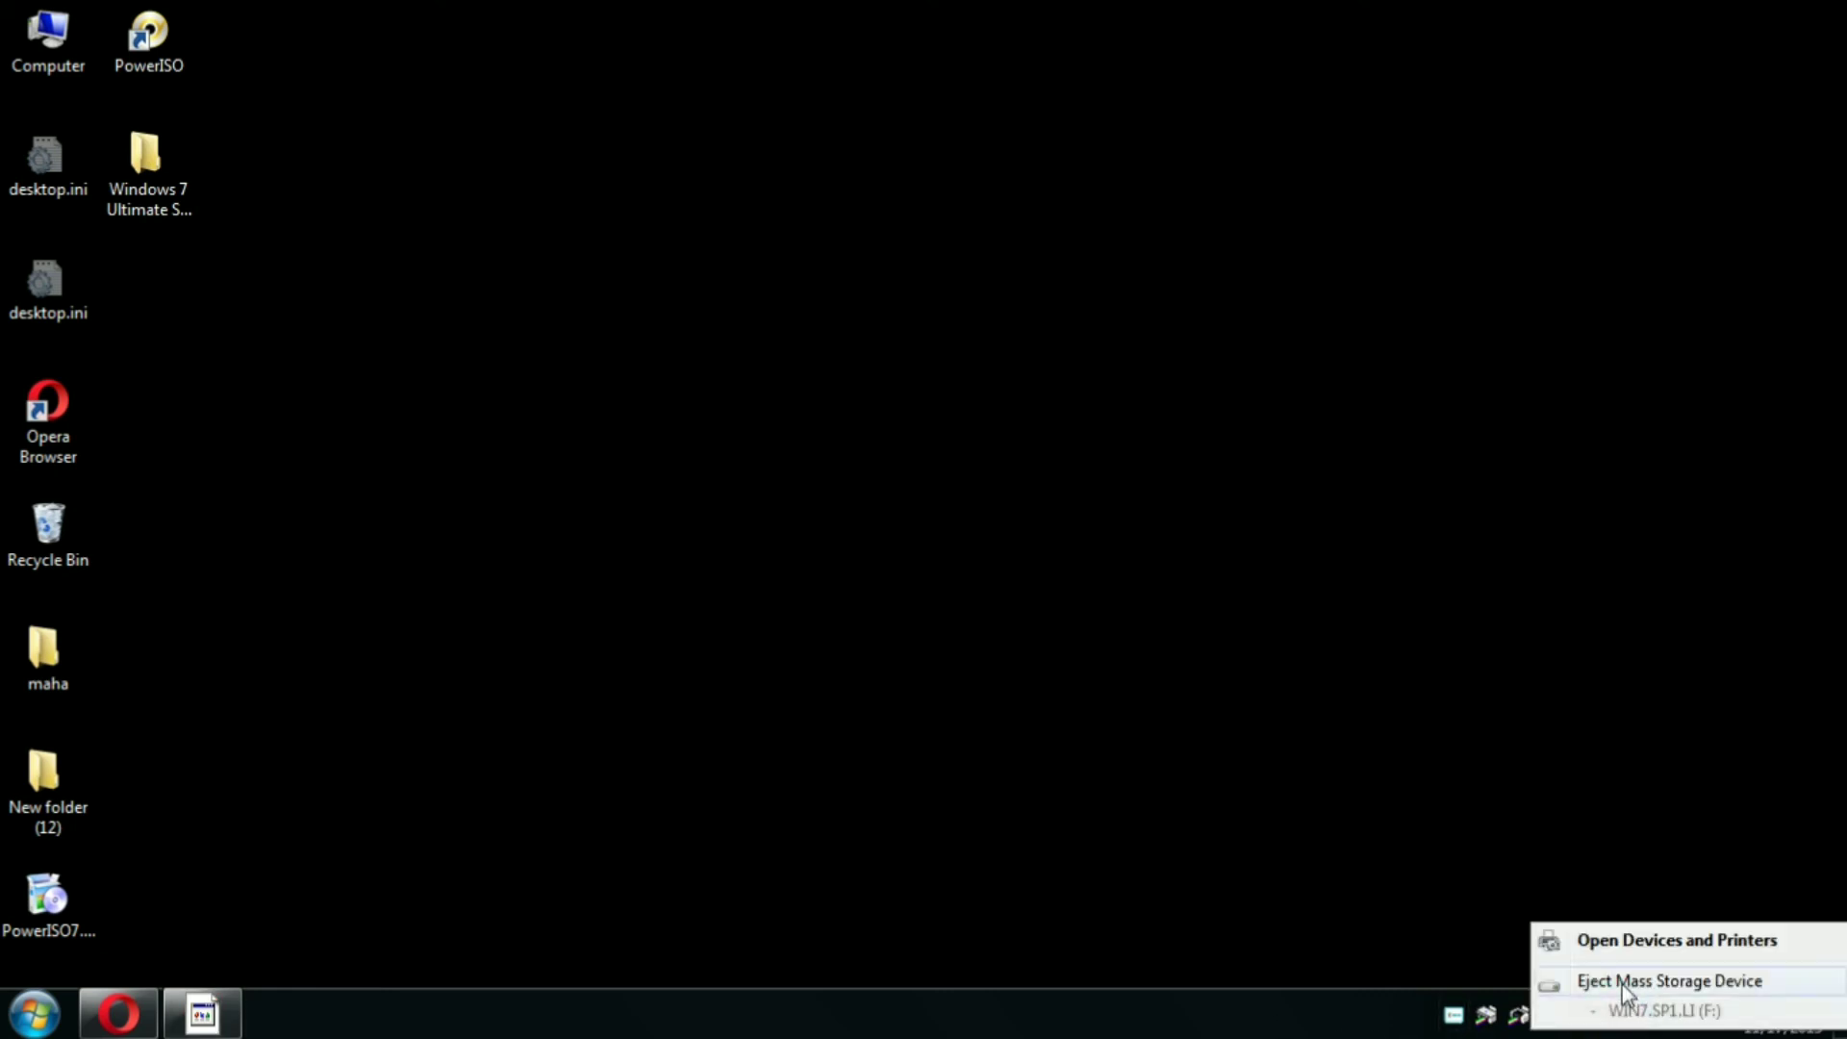
click(1621, 977)
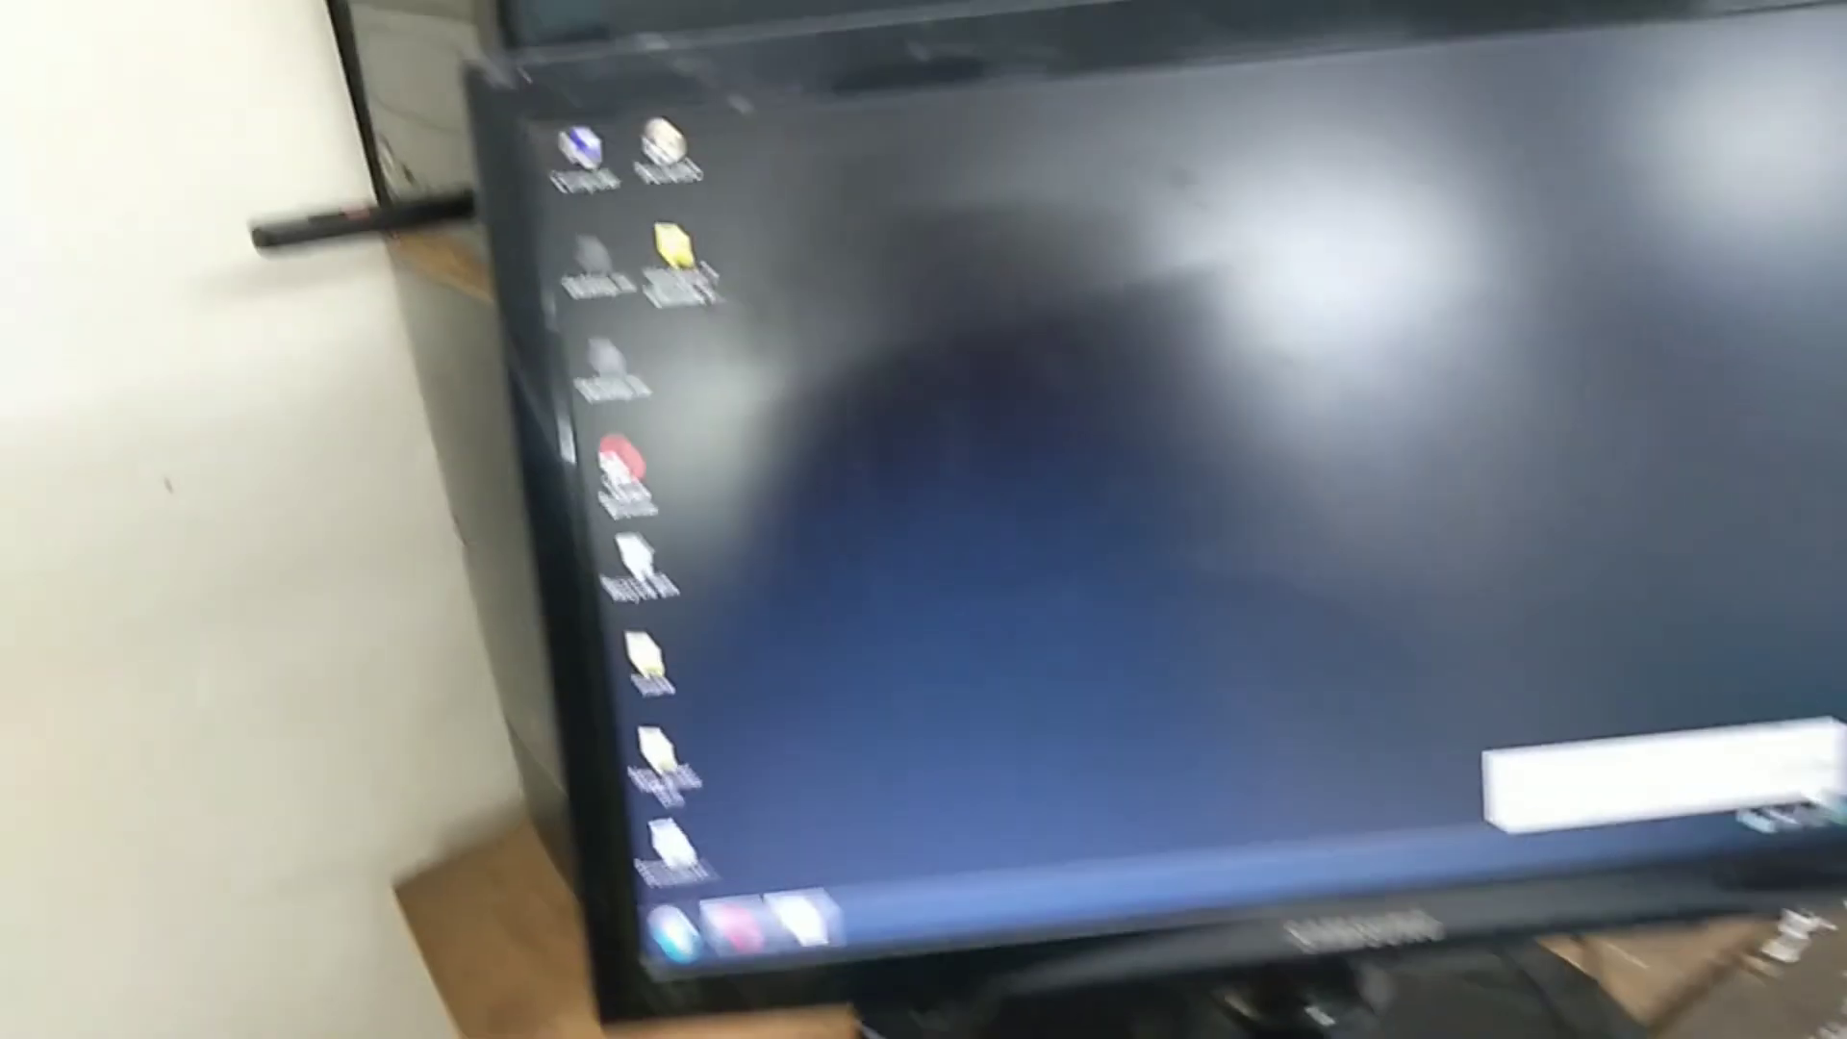